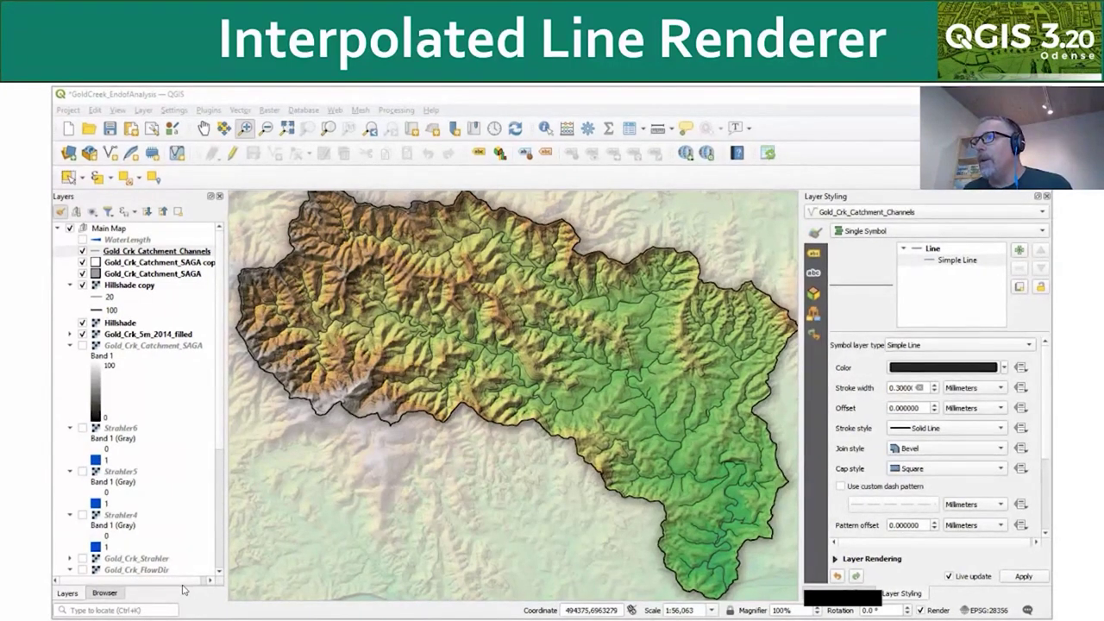
Change the Gold_Crk_Catchment_Channels layer's symbol layer type from Simple Line to Interpolated Line
click(88, 254)
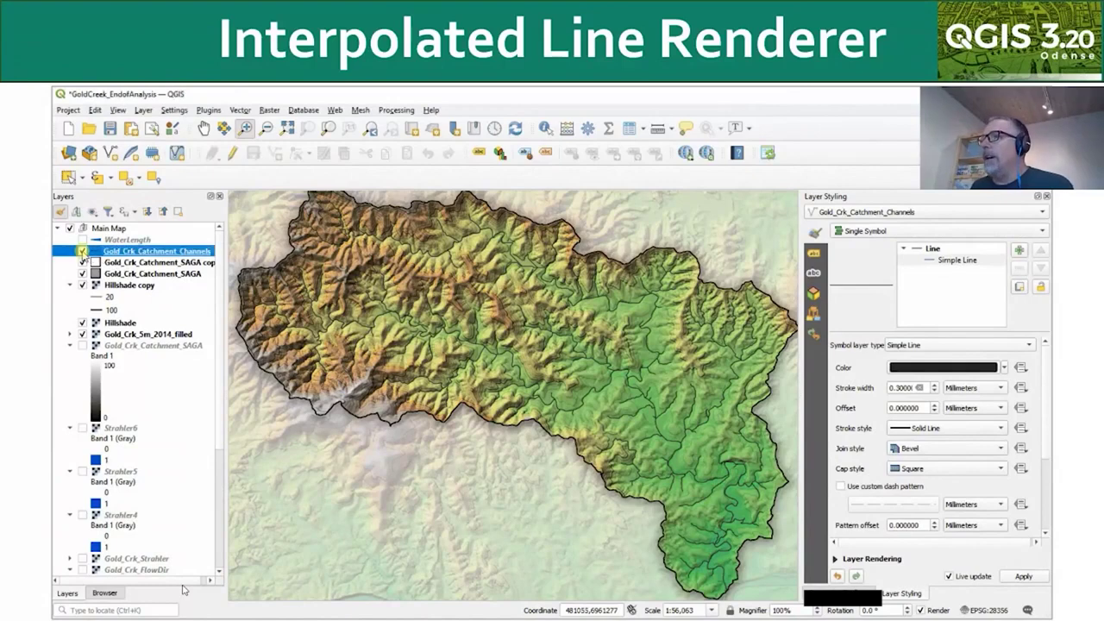
click(83, 251)
click(82, 251)
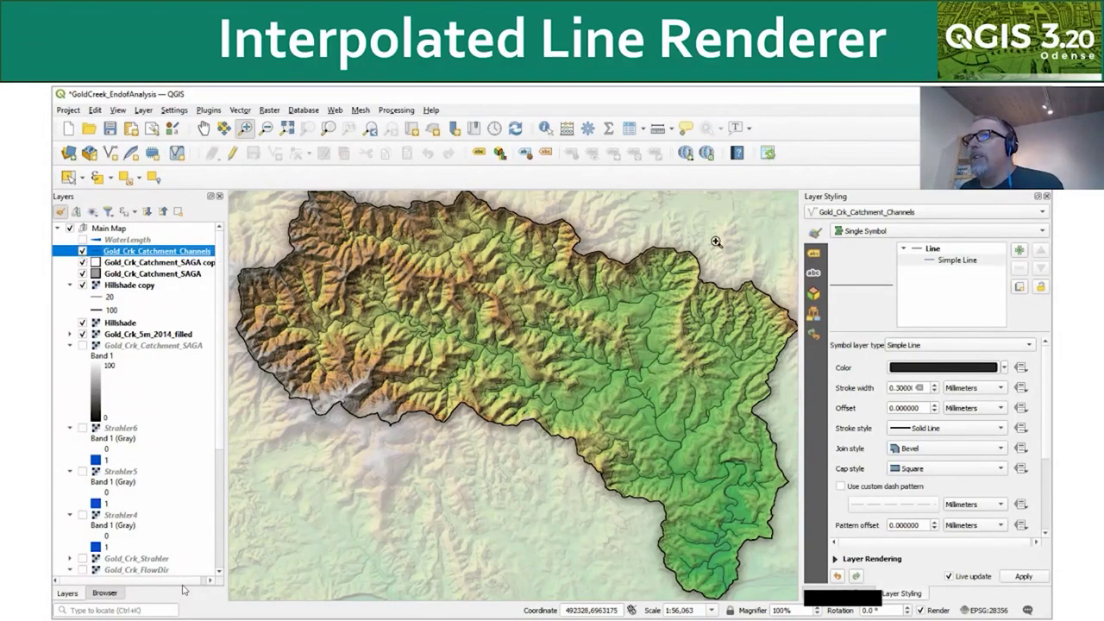
click(949, 261)
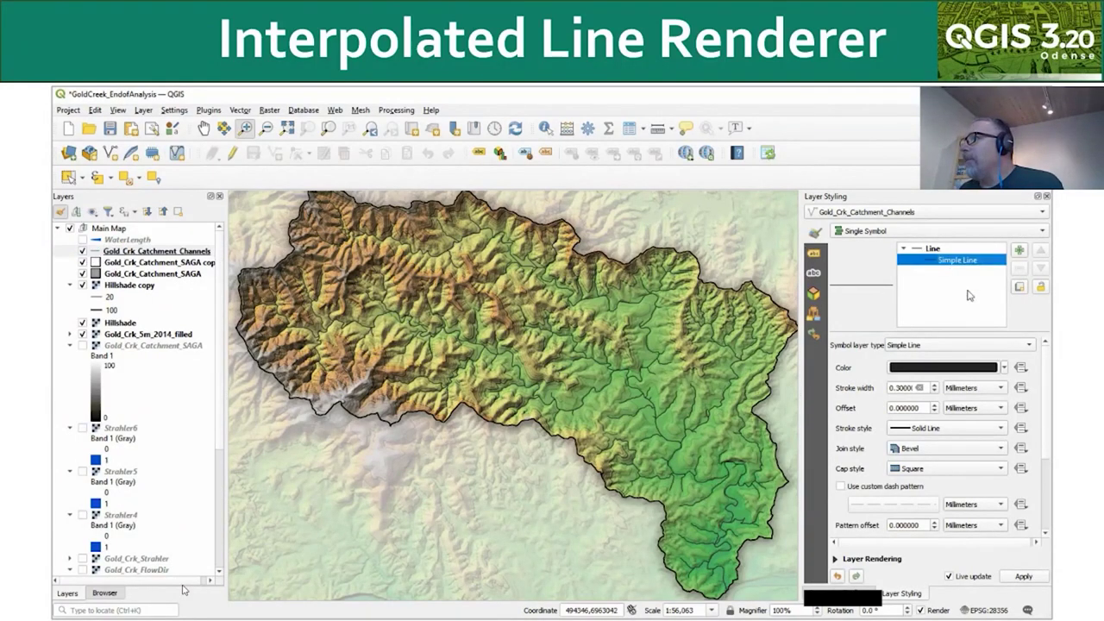
click(1028, 346)
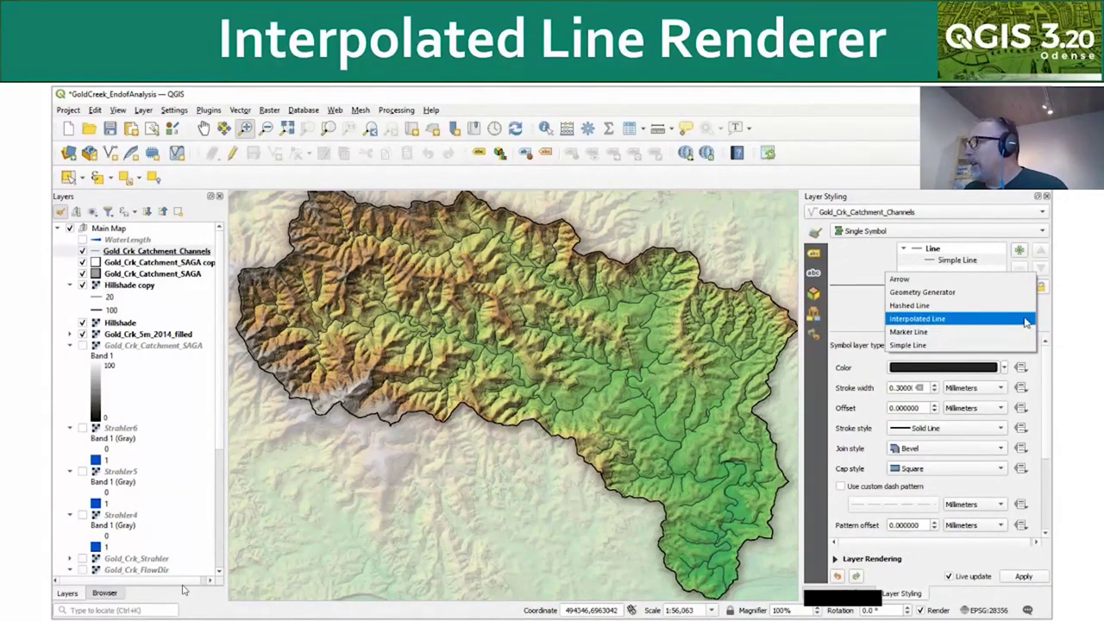
click(1026, 321)
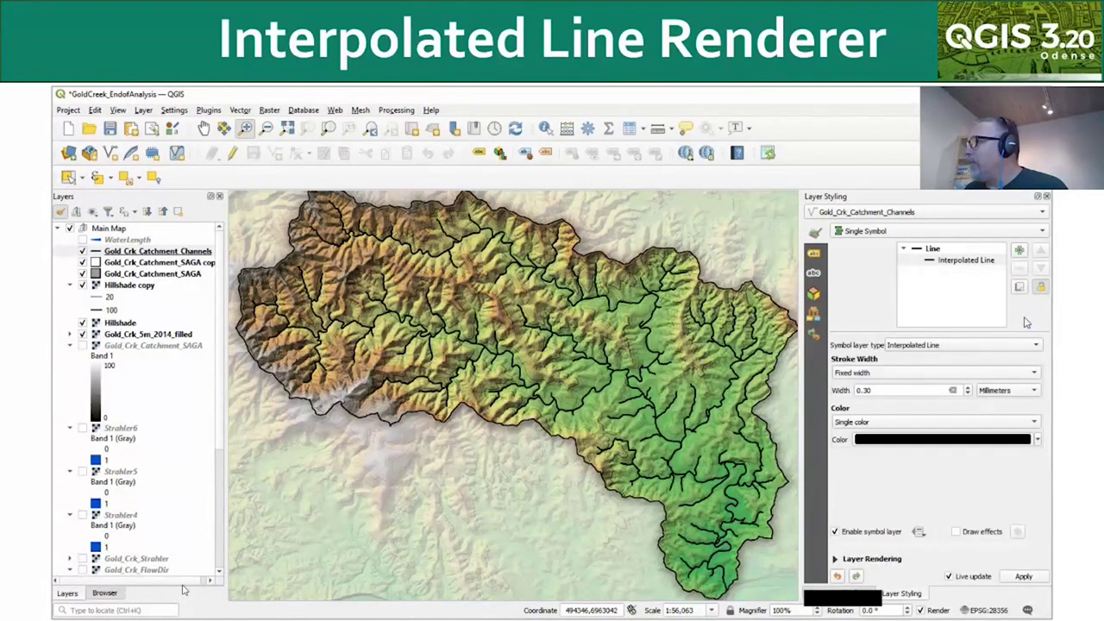
Make the channel lines' stroke width varying, using the ORDER field for both the start value and the end value
click(1028, 375)
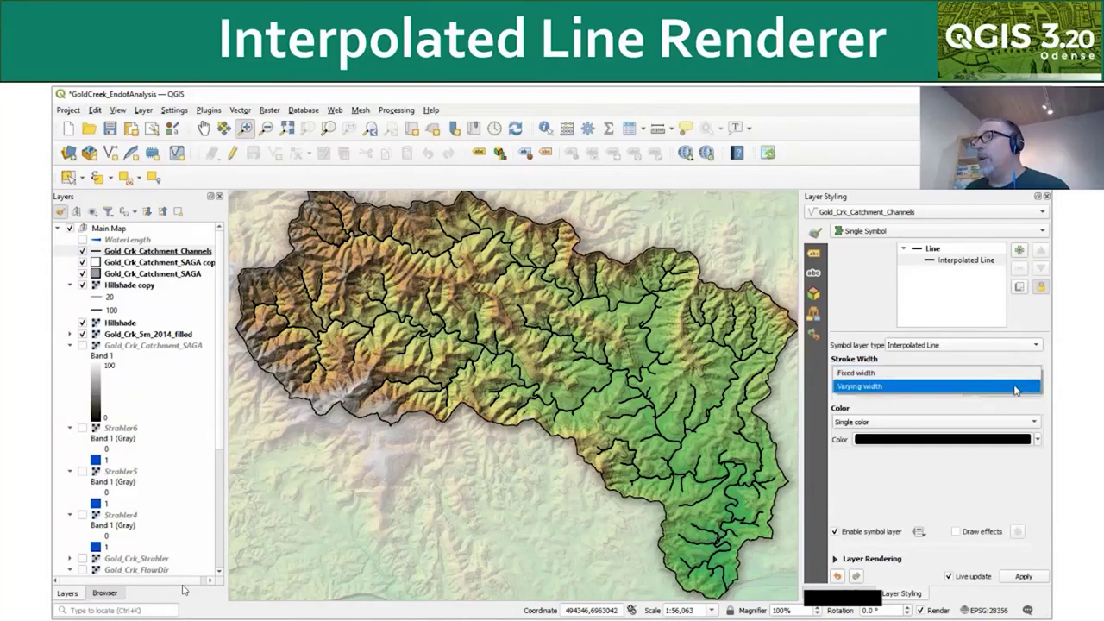
click(1016, 387)
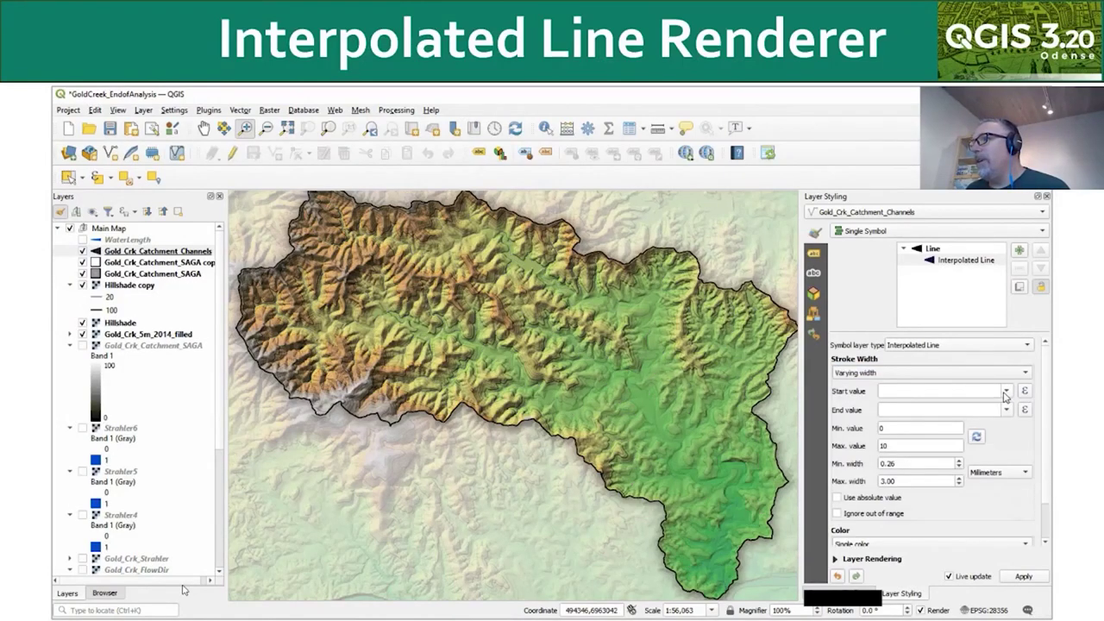
click(1006, 392)
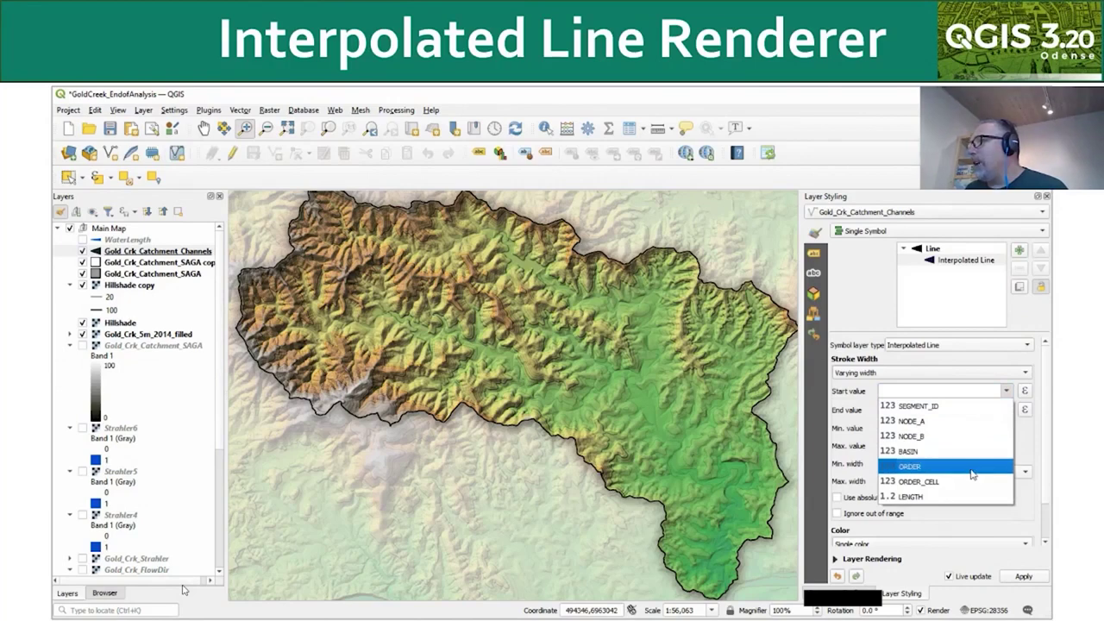
click(972, 467)
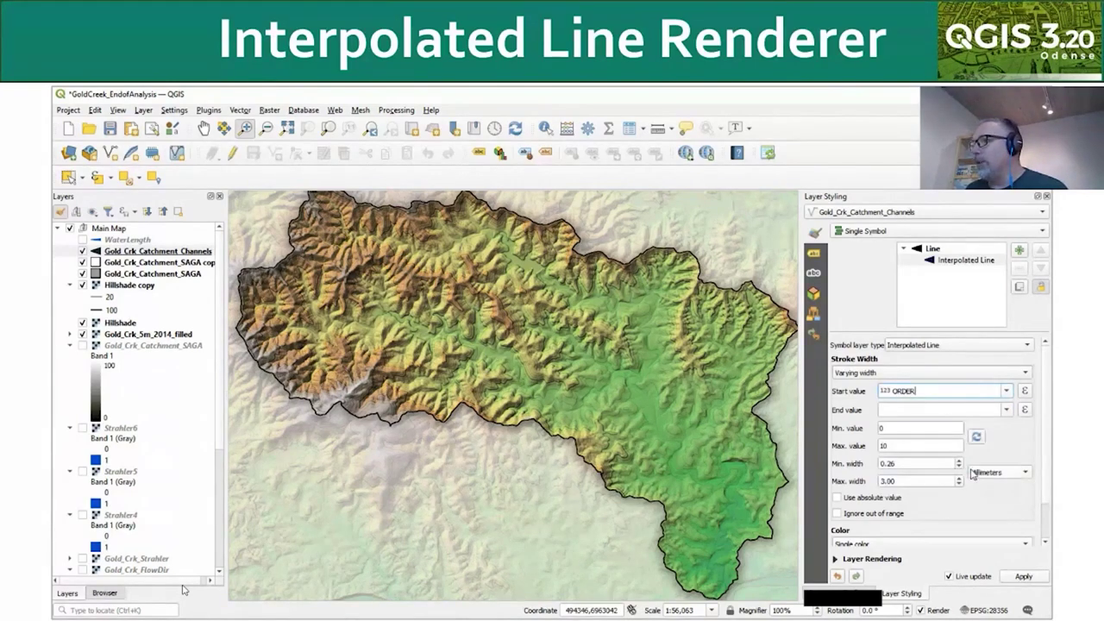
click(1007, 411)
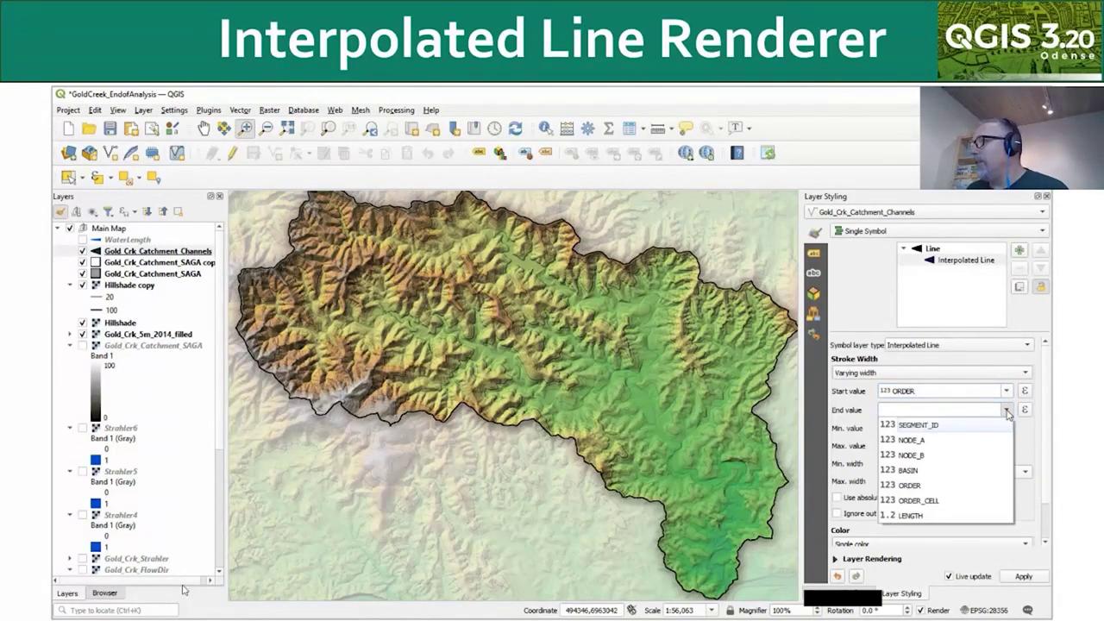
click(977, 490)
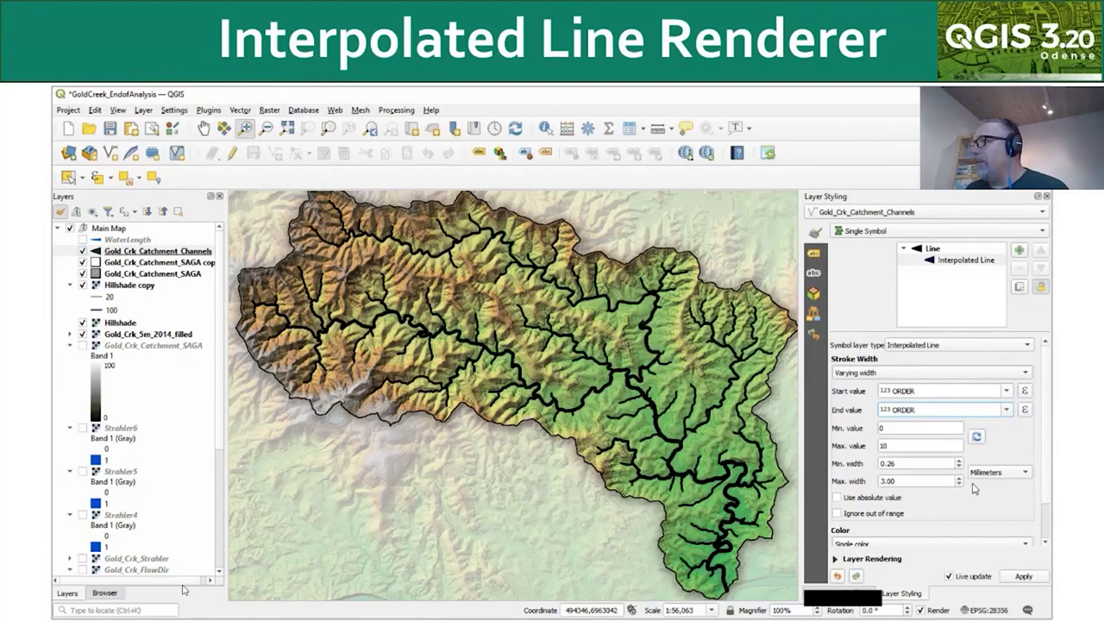
Load the minimum and maximum values from the ORDER data and set the stroke width range to 0.10–1 mm
click(977, 437)
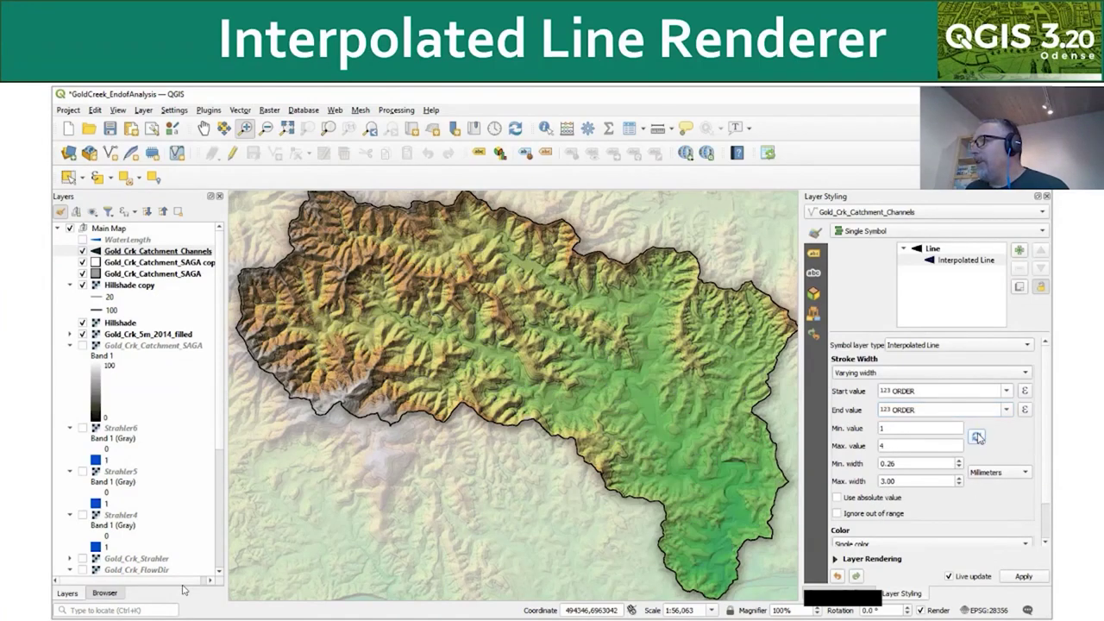
click(899, 463)
key(BackSpace)
key(BackSpace)
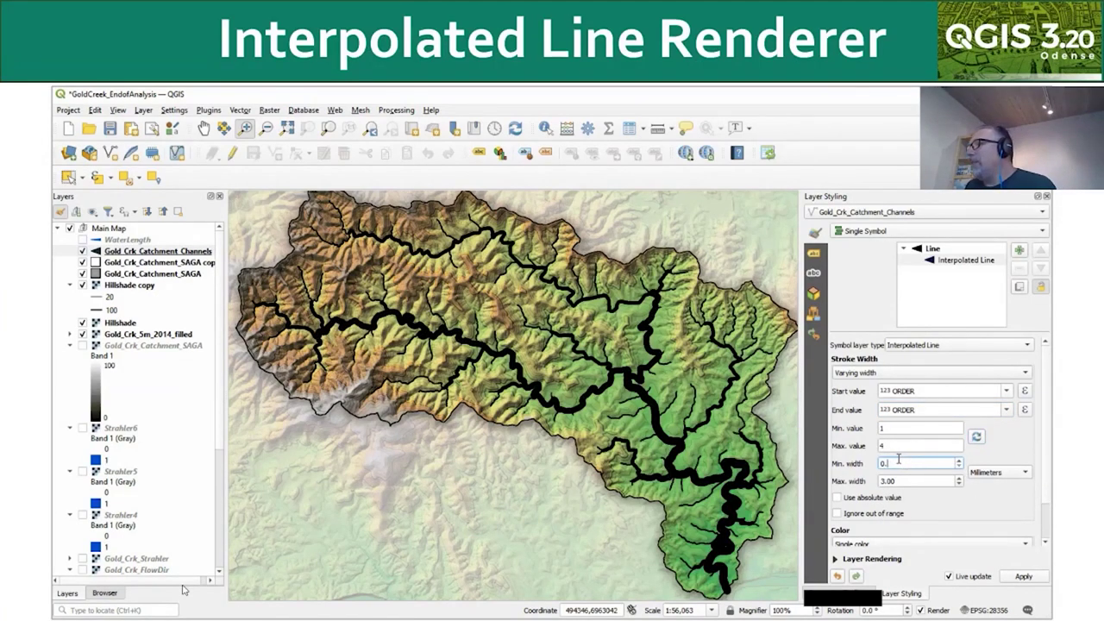
text(10)
double_click(897, 480)
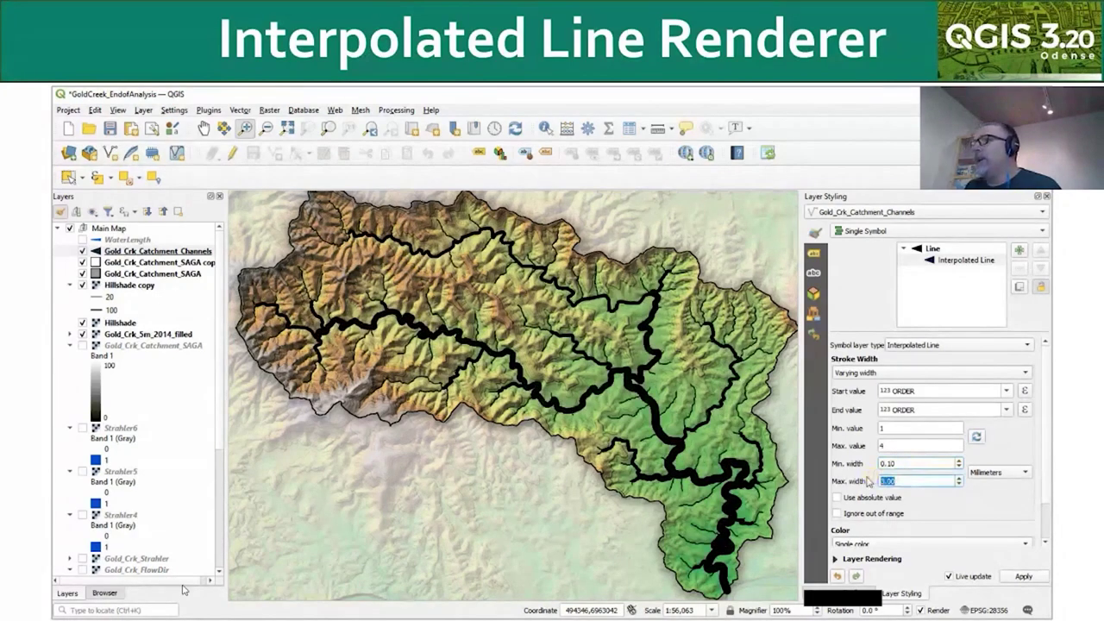
text(1)
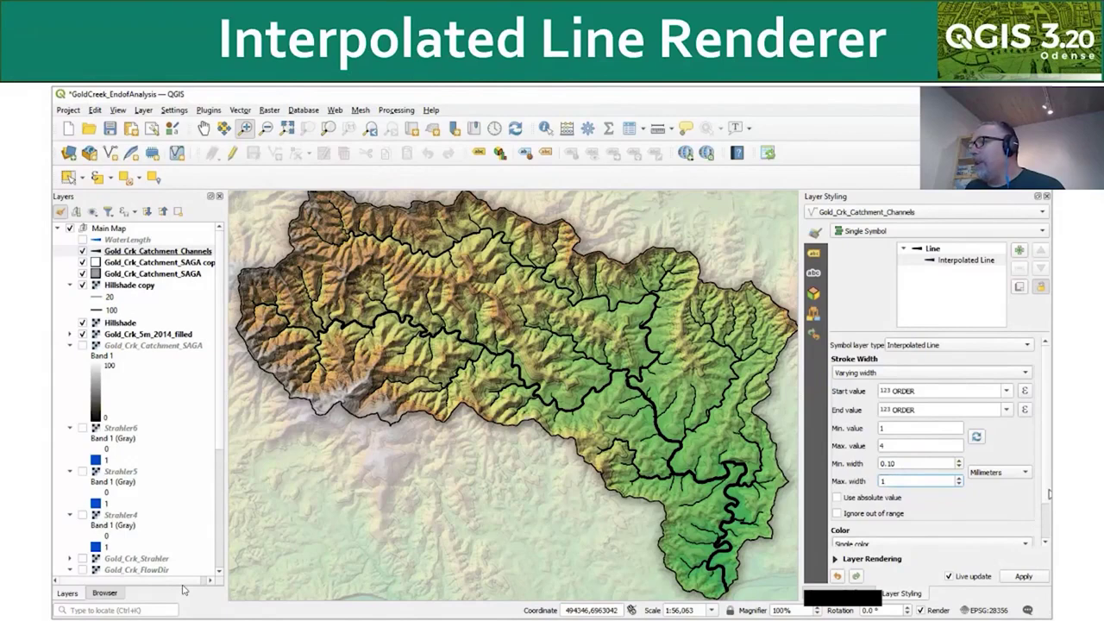
Color the interpolated channel lines blue, and display the WaterLength layer instead of Gold_Crk_Catchment_Channels
scroll(1045, 504, down, 2)
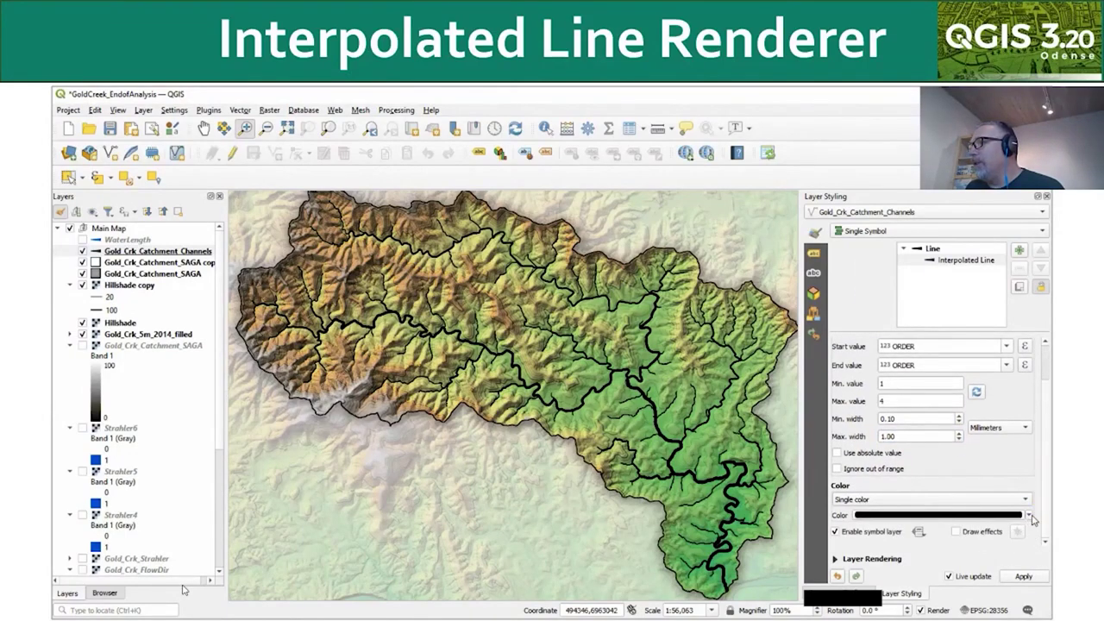
click(1028, 515)
click(880, 474)
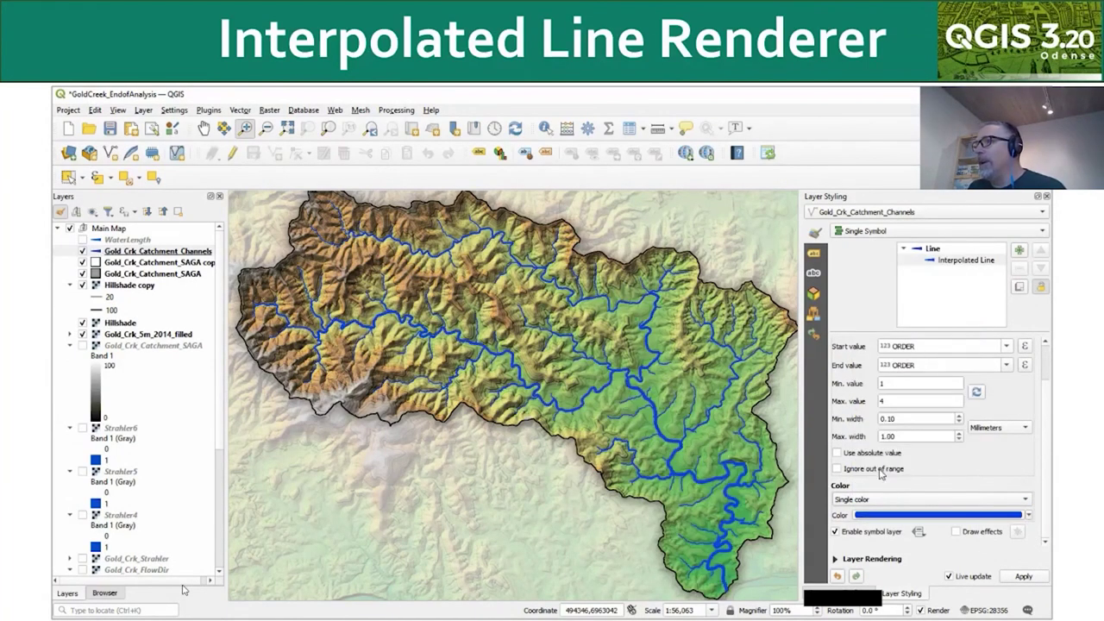
click(83, 251)
click(82, 240)
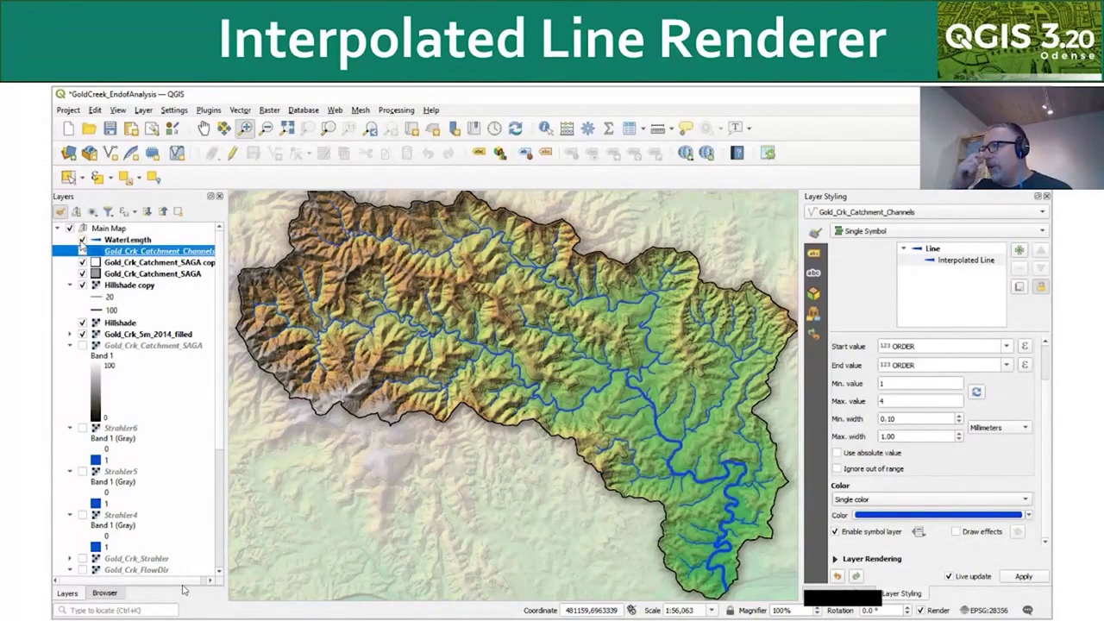
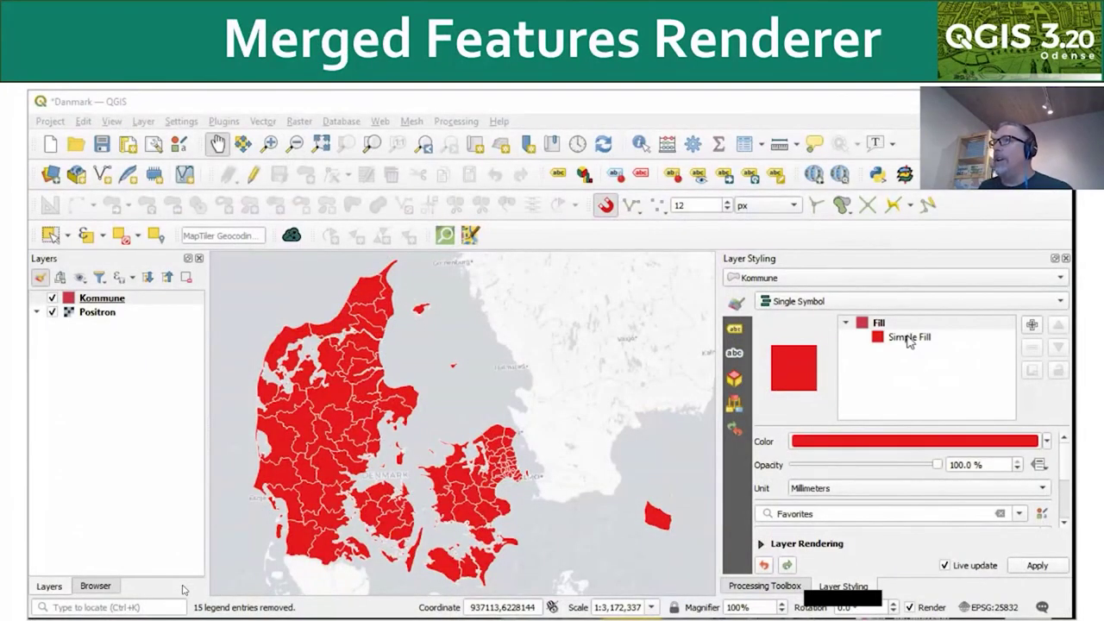
Switch the Kommune layer's renderer from Single Symbol to Merged Features
click(874, 301)
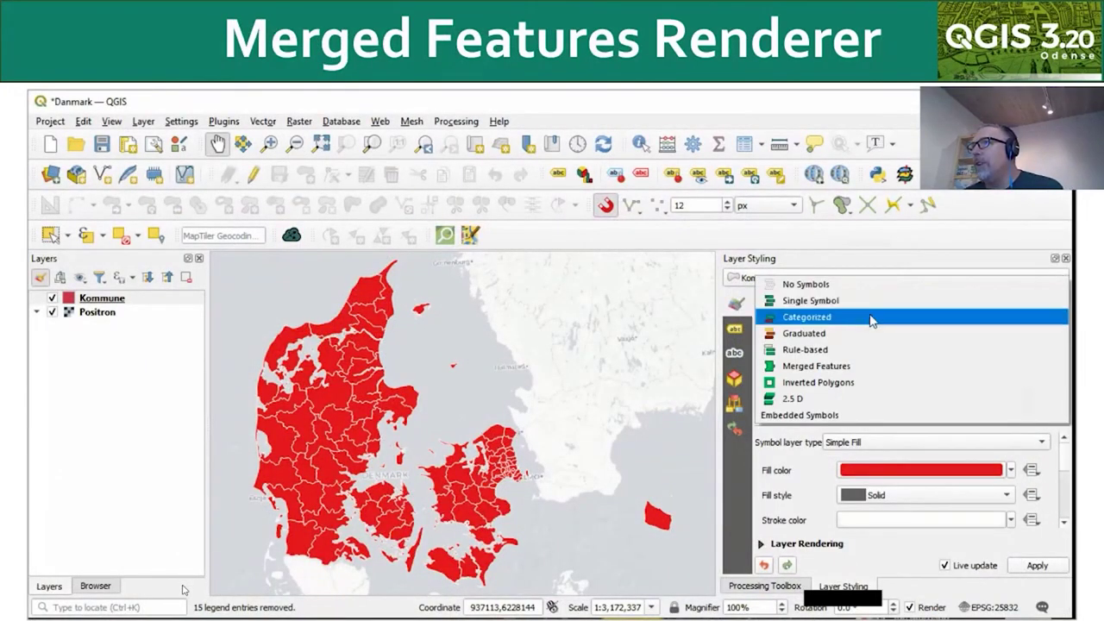
click(863, 376)
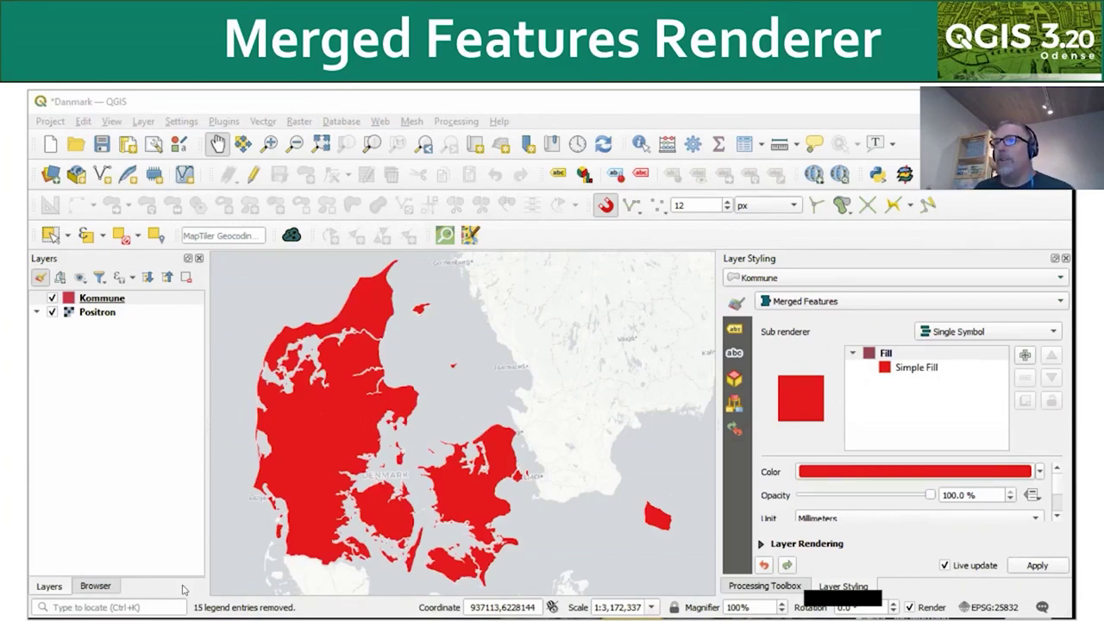
key(ctrl+z)
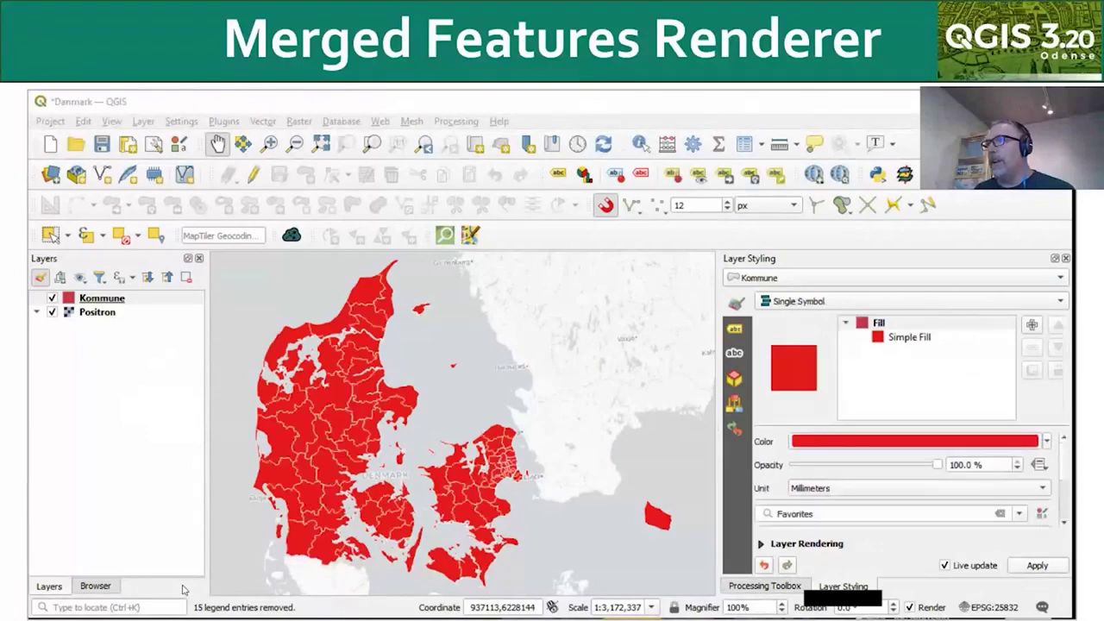
click(901, 338)
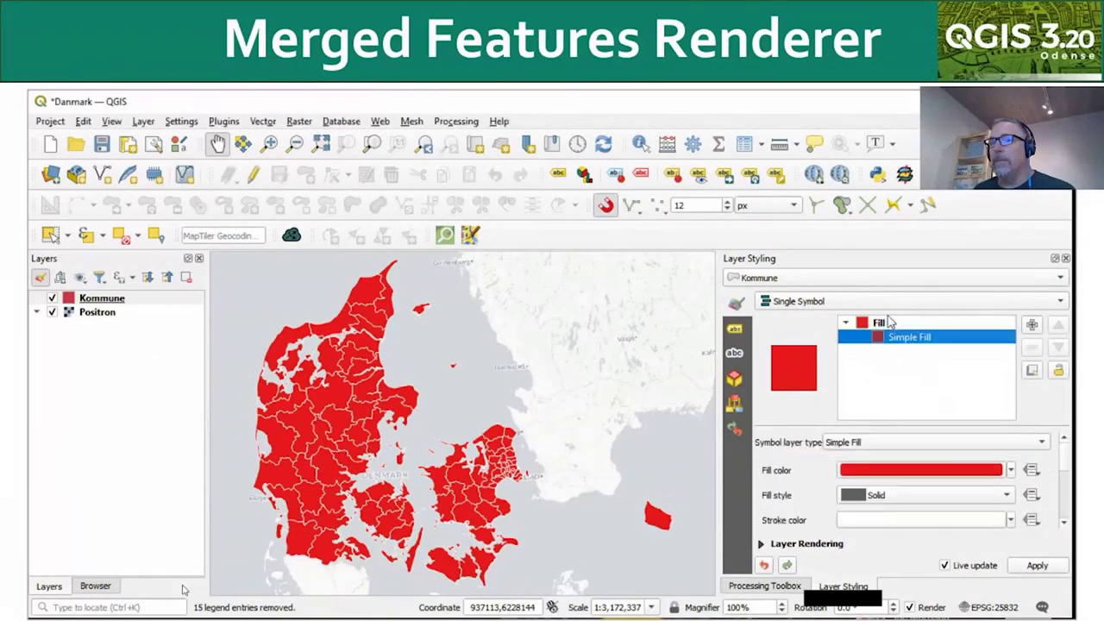
click(875, 301)
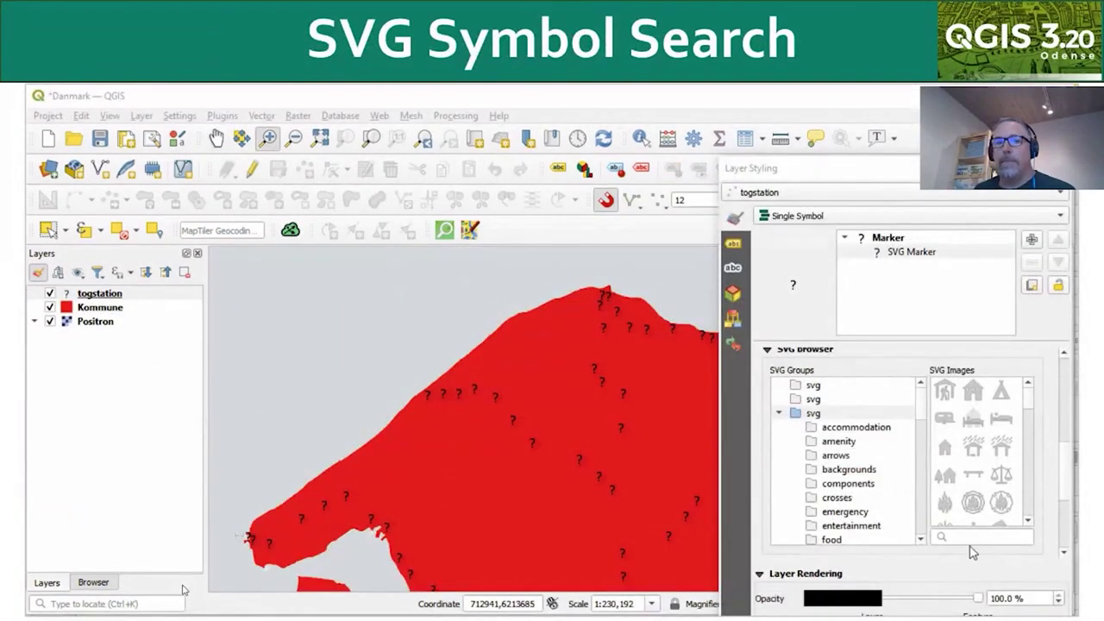
Search the togstation marker's SVG images for "house" and for "wind"
click(969, 537)
text(house)
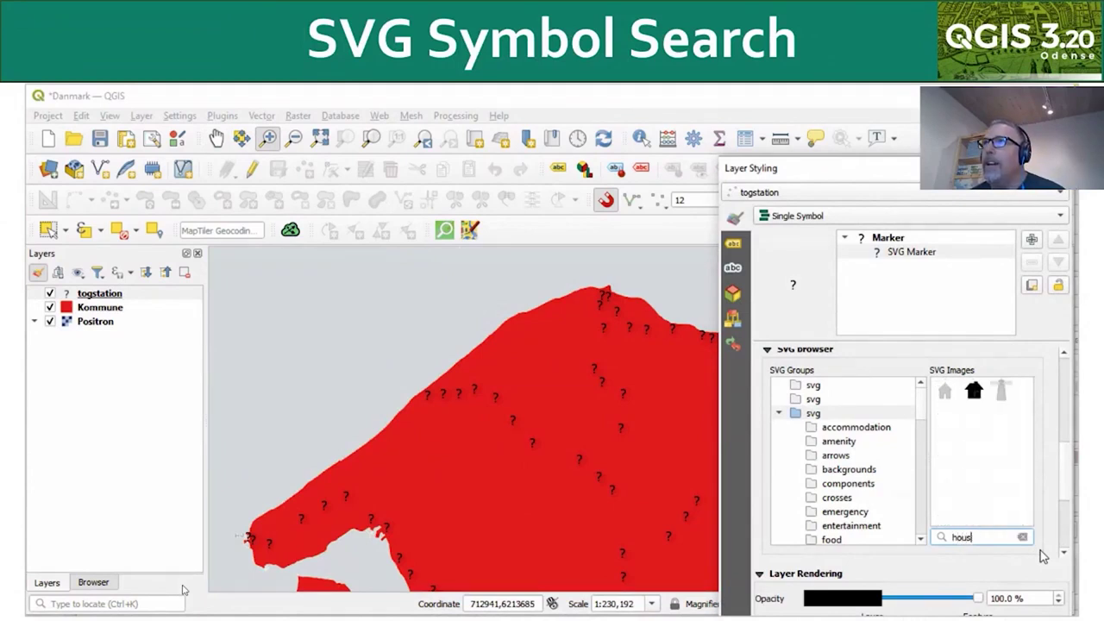
key(BackSpace)
key(BackSpace)
key(BackSpace)
key(BackSpace)
text(wind)
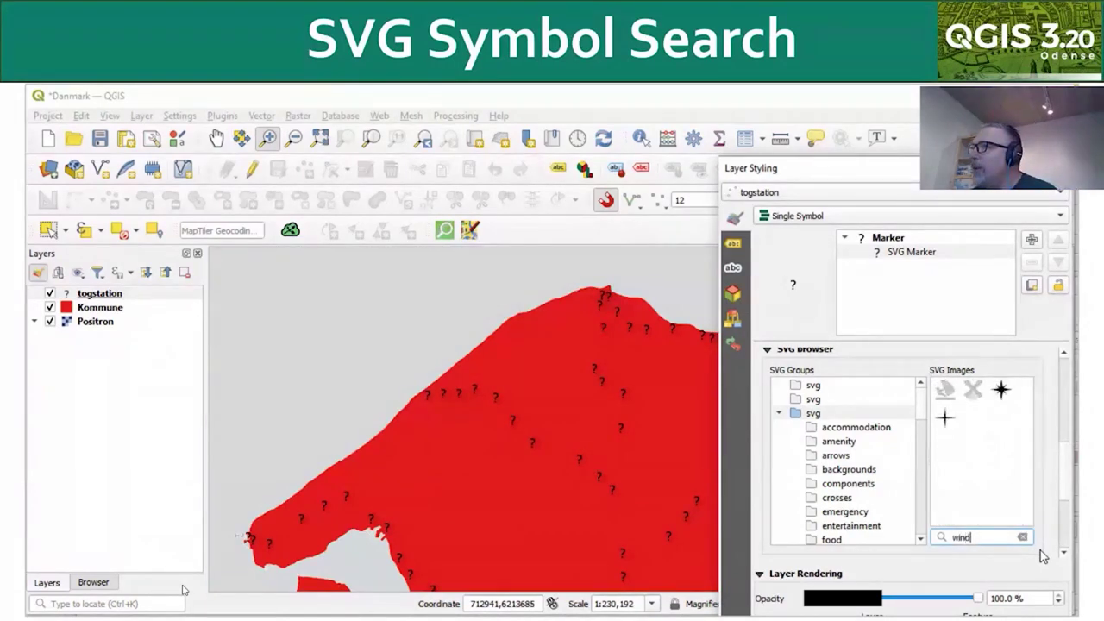
Search the SVG images for "train" and apply the front-view train symbol to the togstation marker
key(BackSpace)
key(BackSpace)
key(BackSpace)
text(tra)
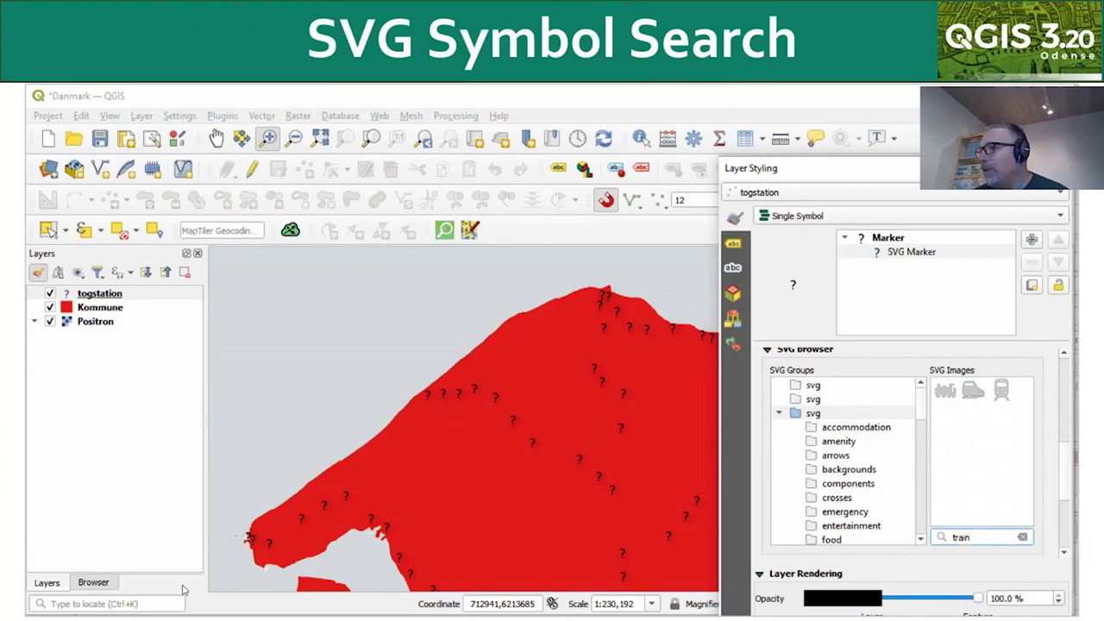
click(1003, 392)
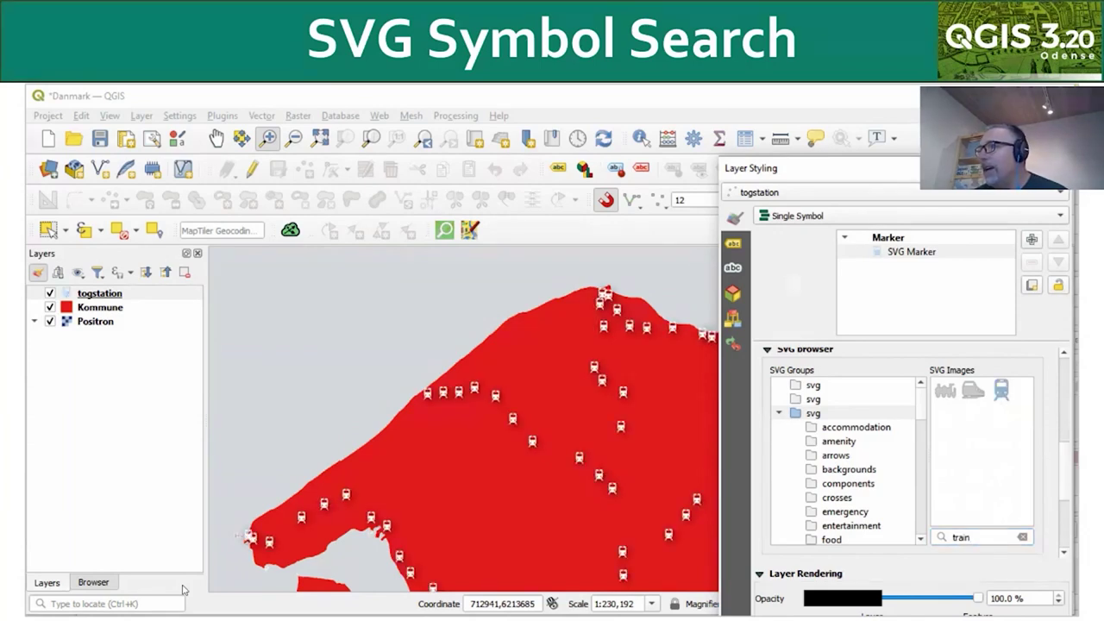
Clear the SVG image search and look up house symbols once more
click(1022, 537)
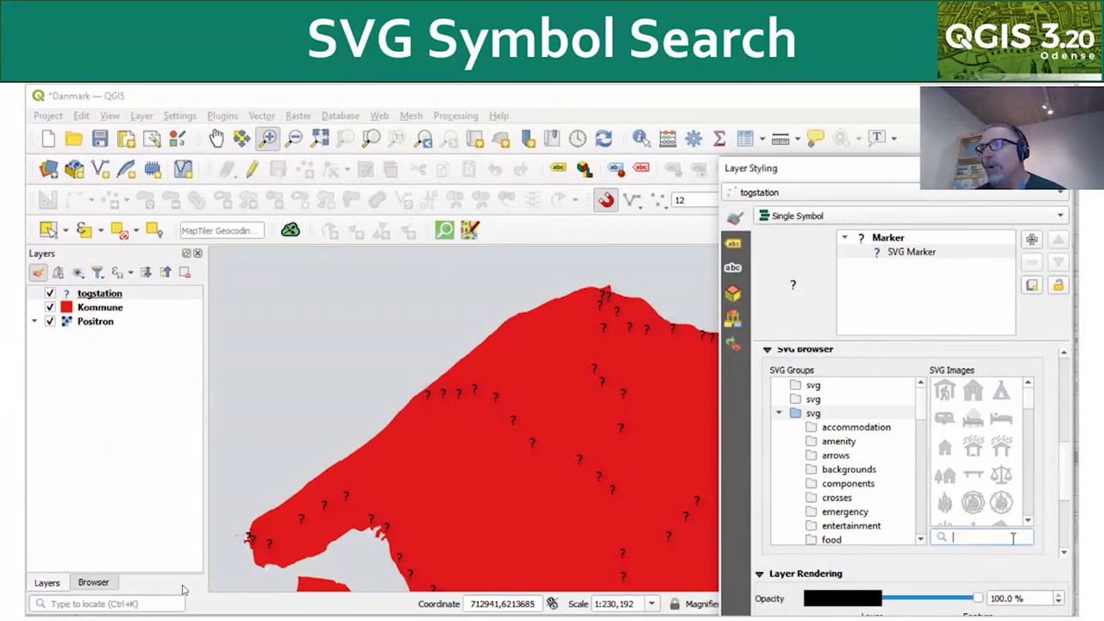
text(house)
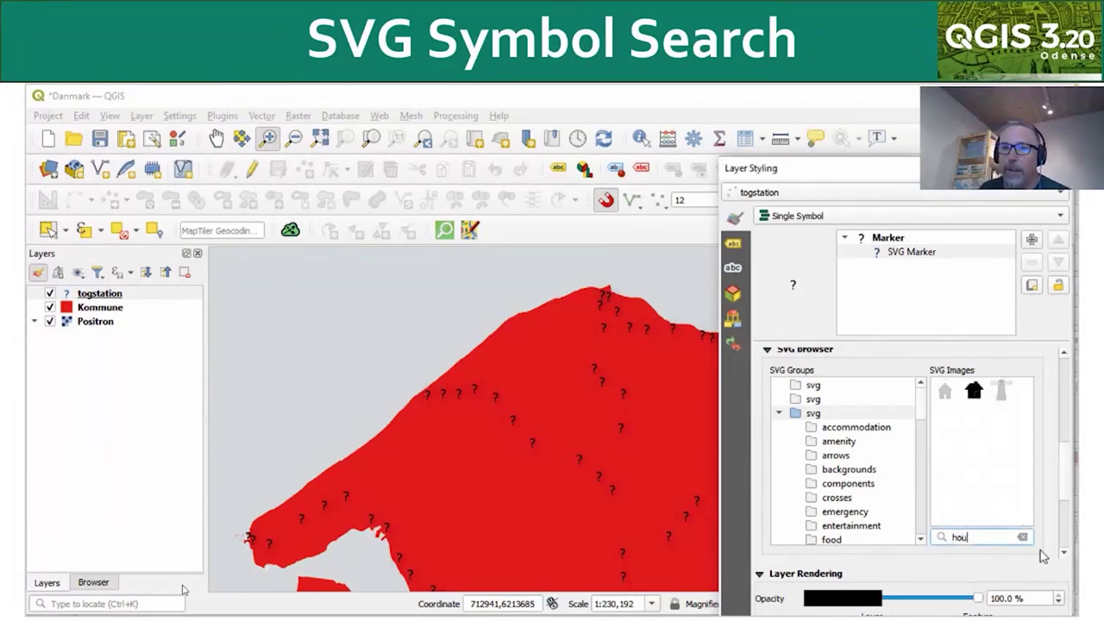
key(BackSpace)
key(BackSpace)
key(BackSpace)
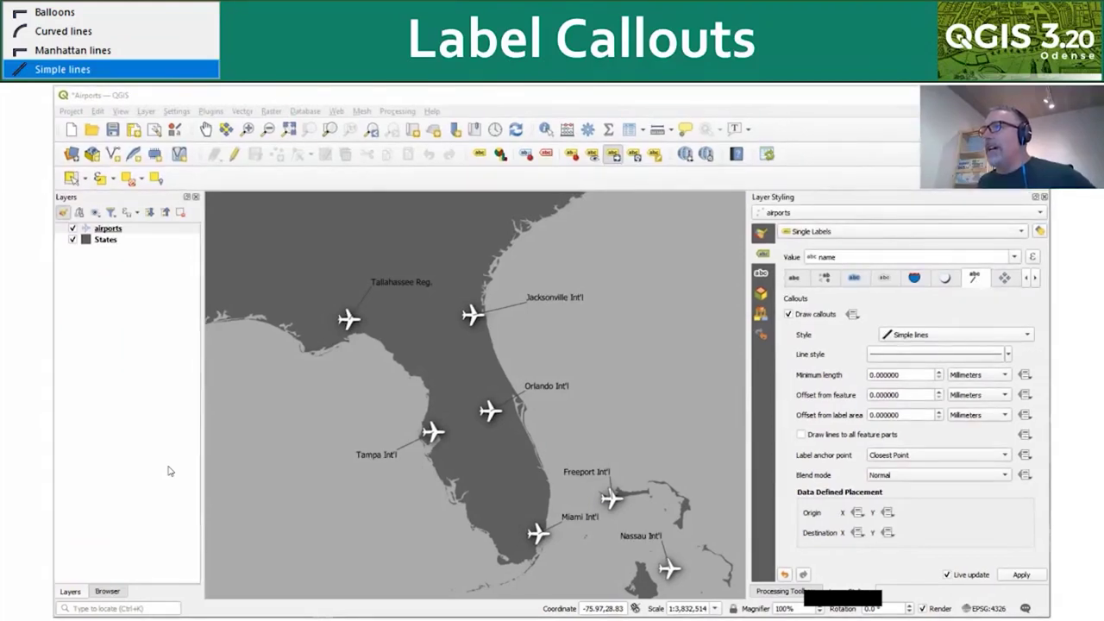
Set the callout style of the airports labels to Manhattan lines
click(977, 283)
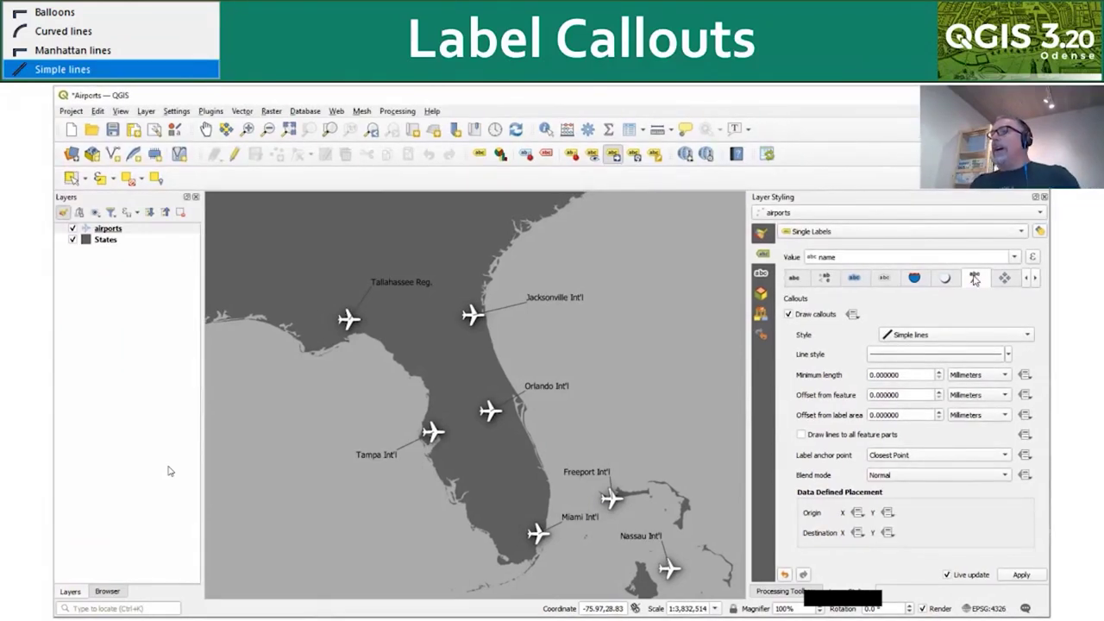
click(1015, 339)
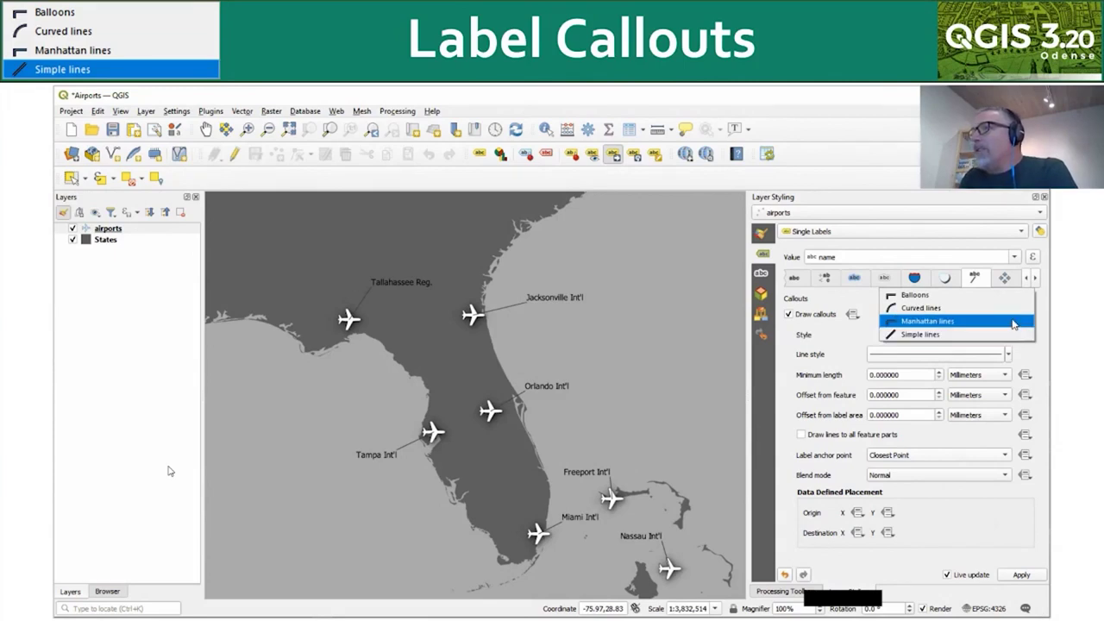
click(1013, 322)
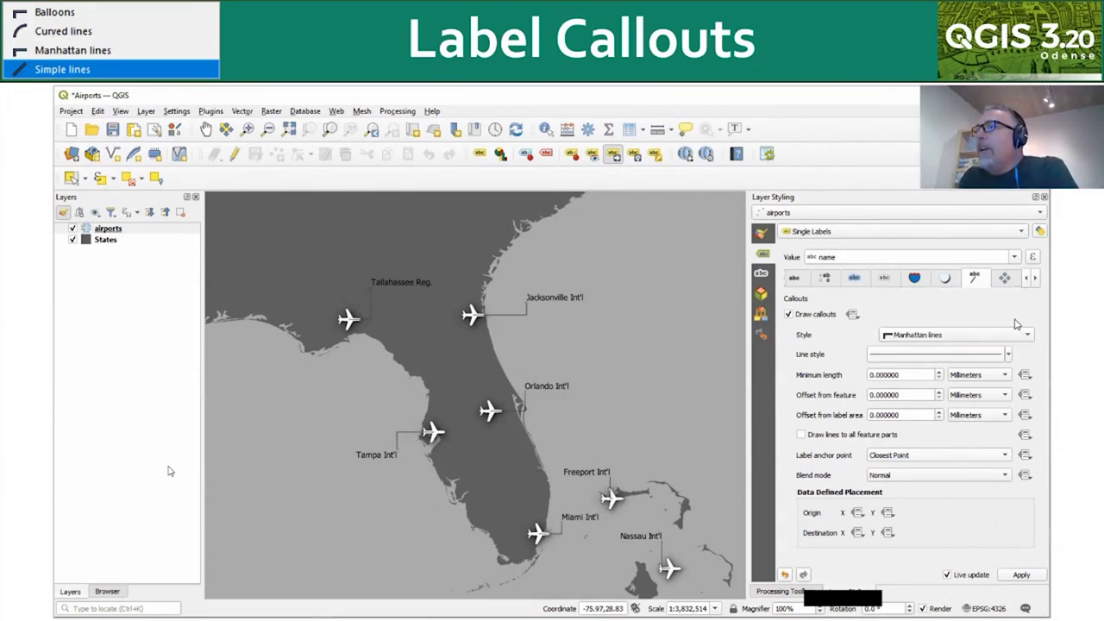
Switch the airports label callouts to Curved lines and move the Jacksonville Int'l label slightly south of its original position
click(1019, 337)
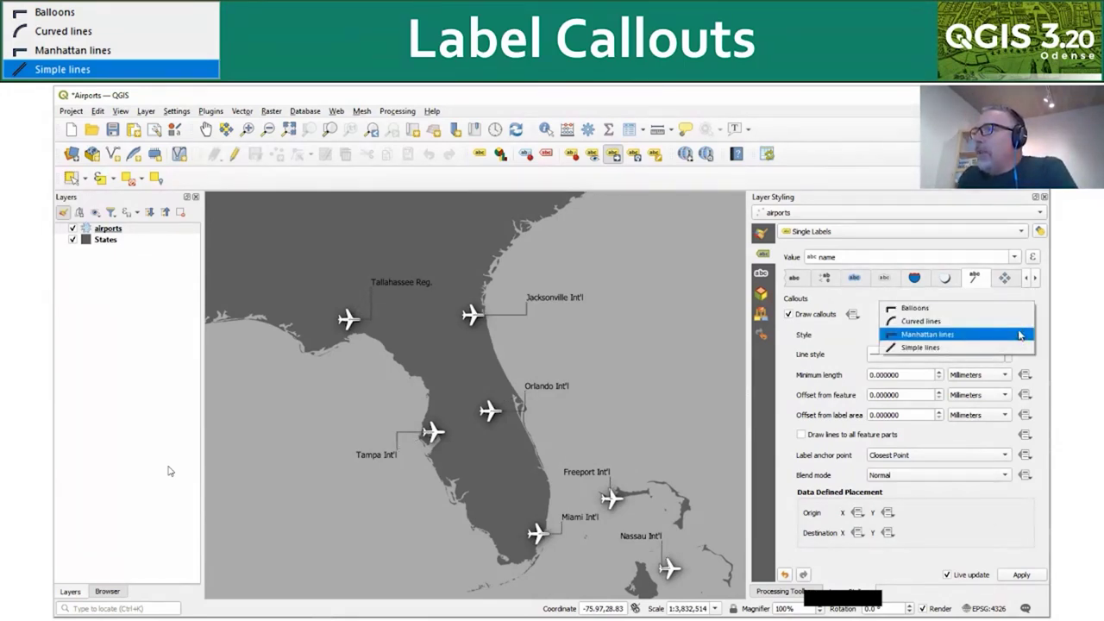
click(1014, 320)
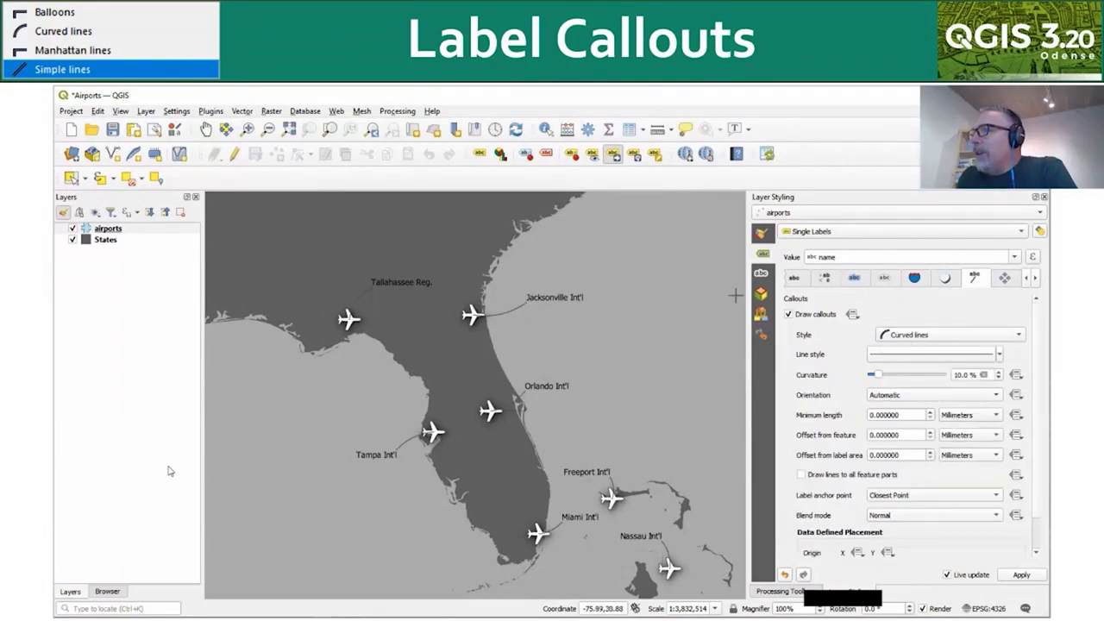
click(556, 299)
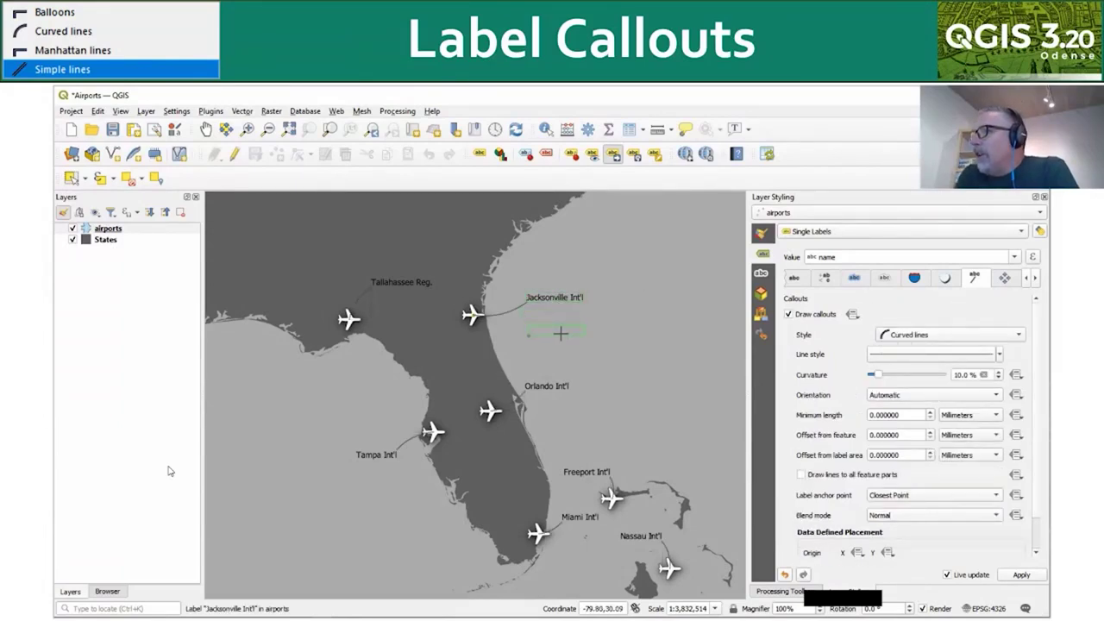
click(522, 323)
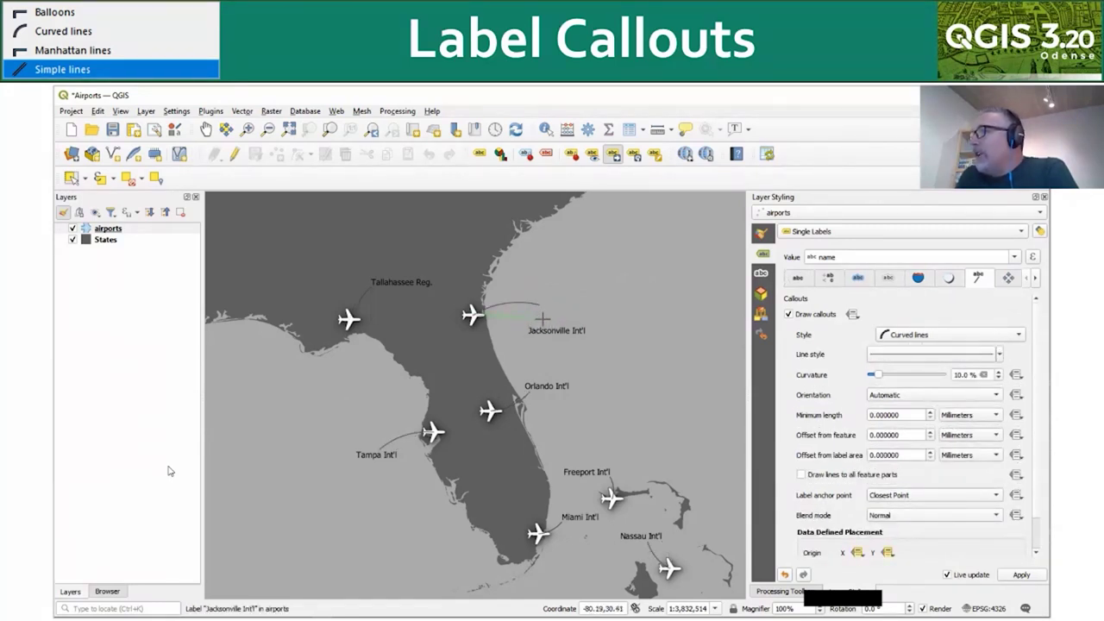
click(550, 330)
click(554, 328)
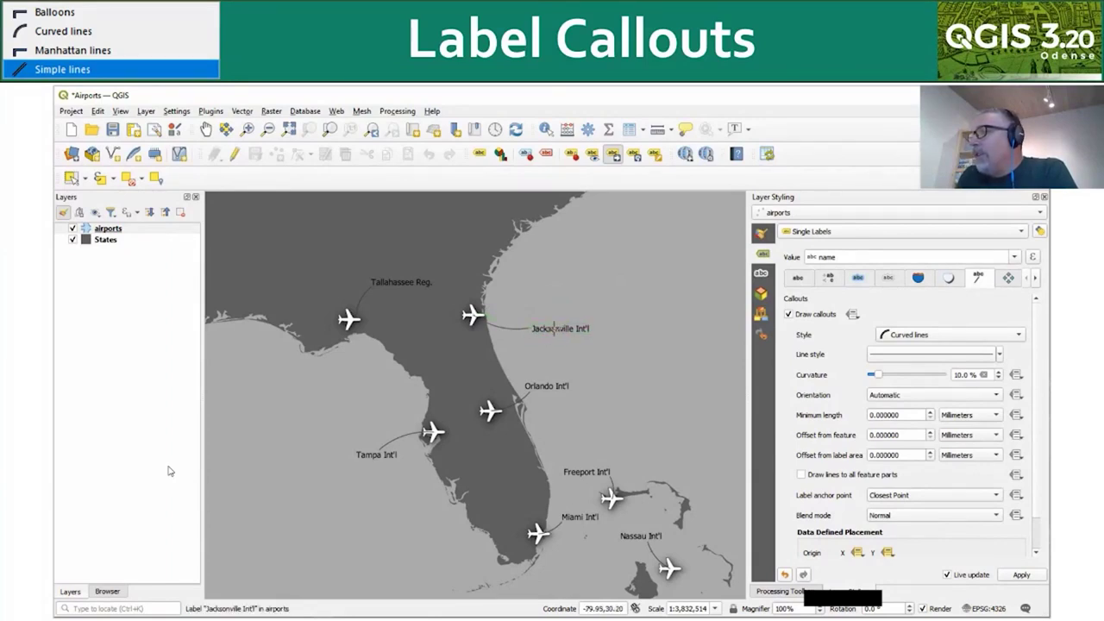
Change the airports callout style to Balloons and give the balloons a white fill
click(917, 336)
click(913, 321)
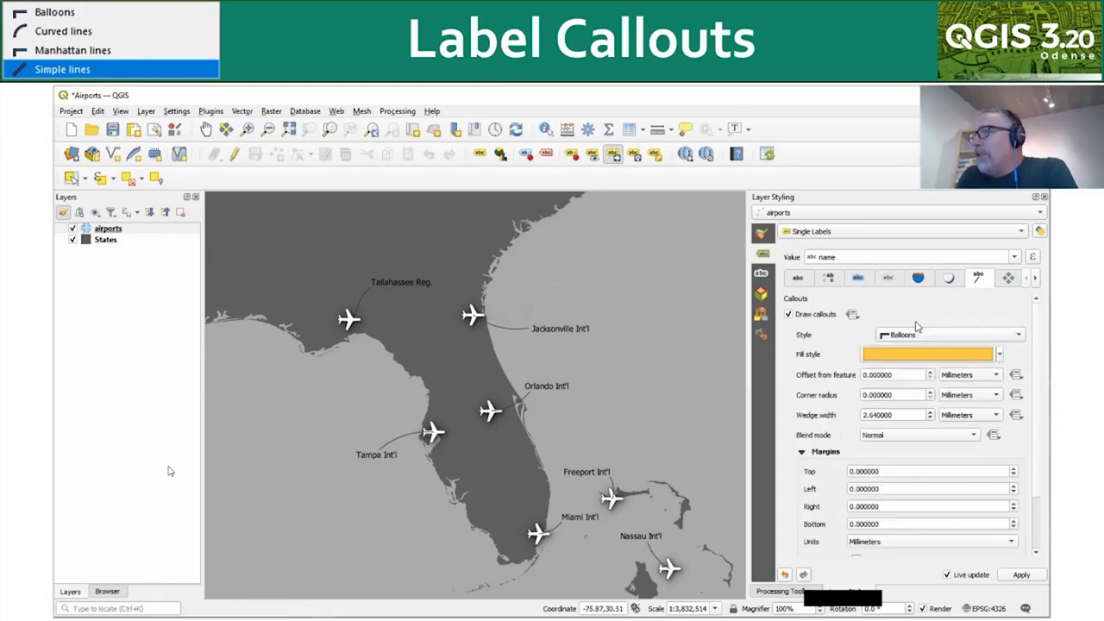
click(998, 358)
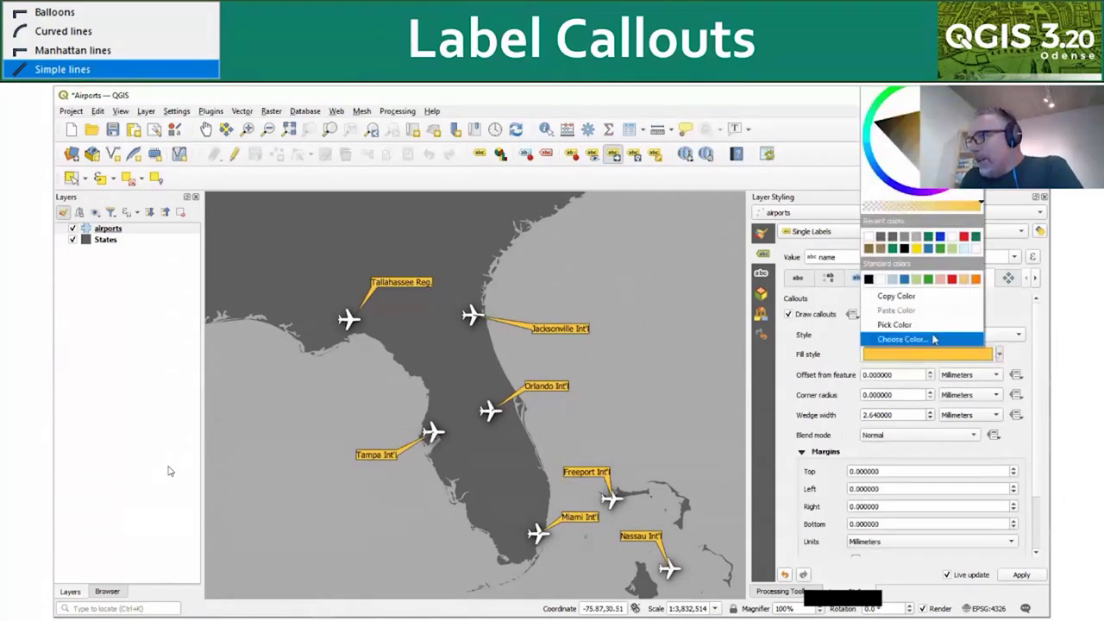
click(882, 279)
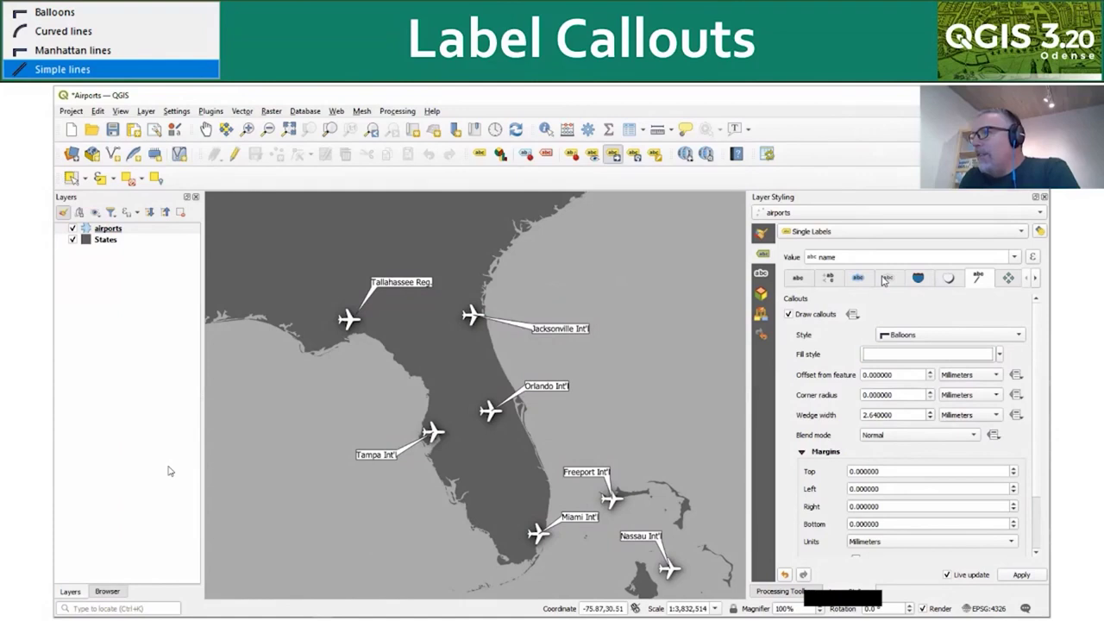
Set the balloon callouts' top, left, right and bottom margins to 1 mm each
drag(897, 473, 808, 472)
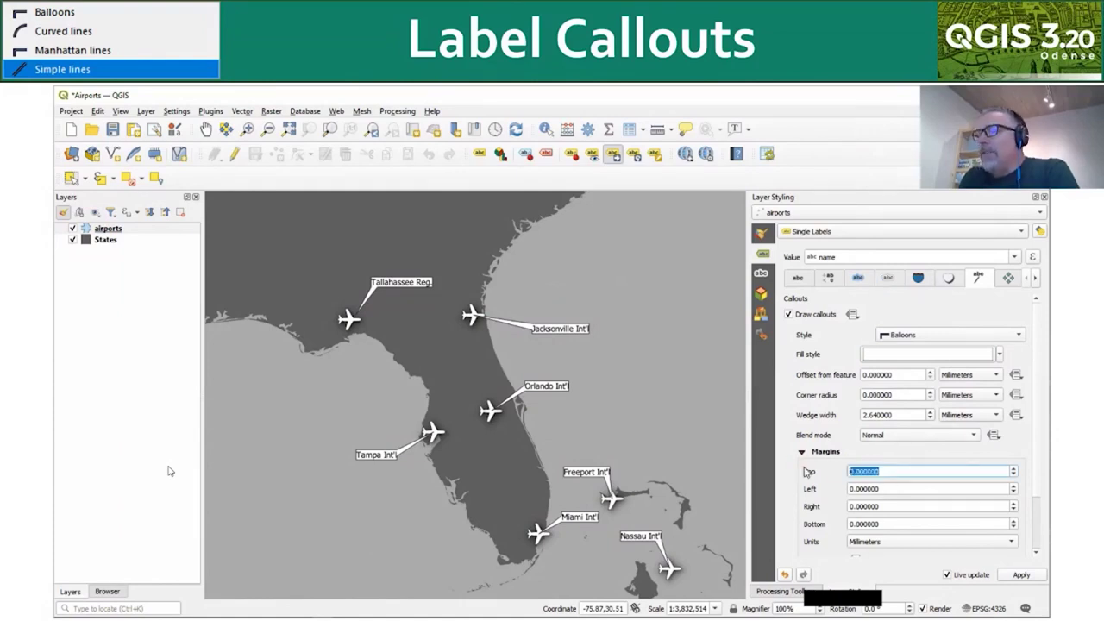
text(1)
key(Tab)
text(1)
key(Tab)
text(1)
key(Tab)
text(1)
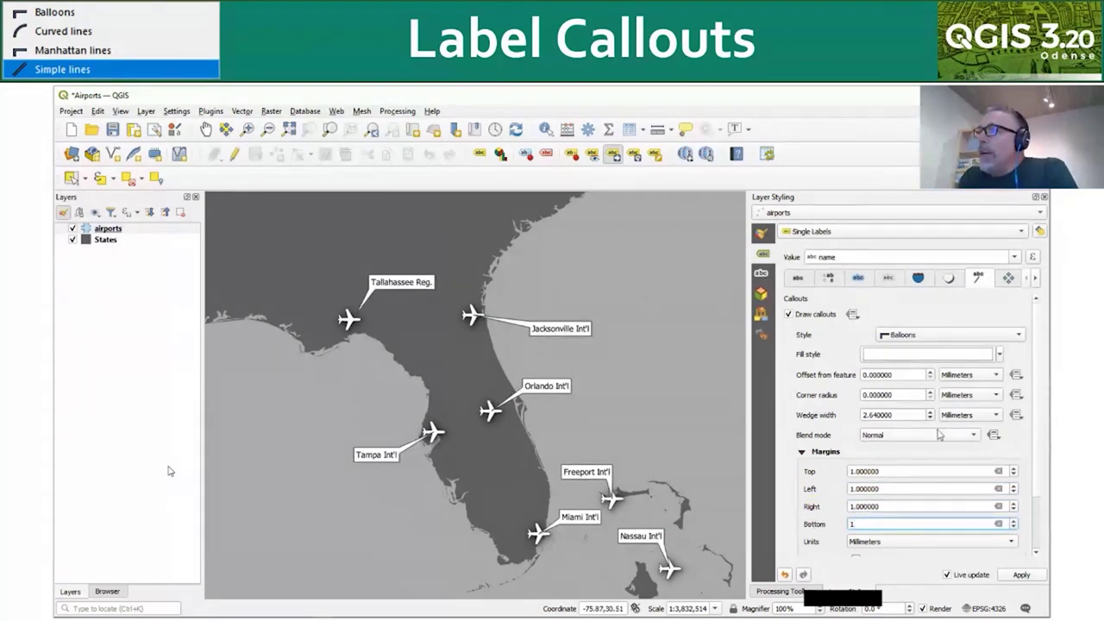
Set the balloon callouts' corner radius to 1.4 mm and their wedge width to 3.84 mm
click(929, 391)
click(930, 394)
click(930, 394)
click(930, 396)
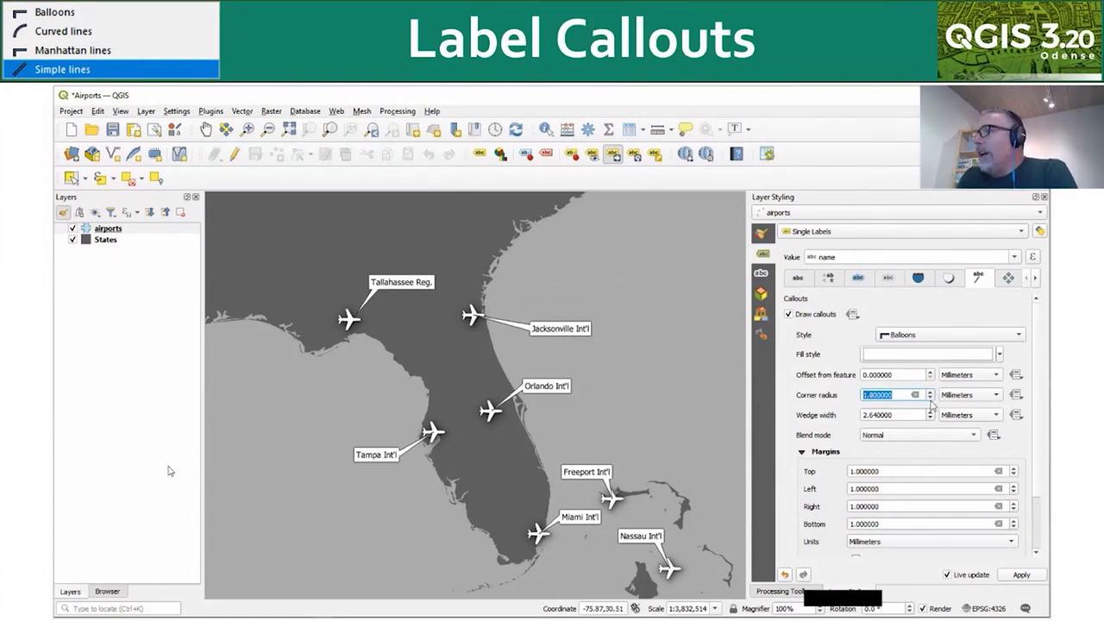
click(931, 413)
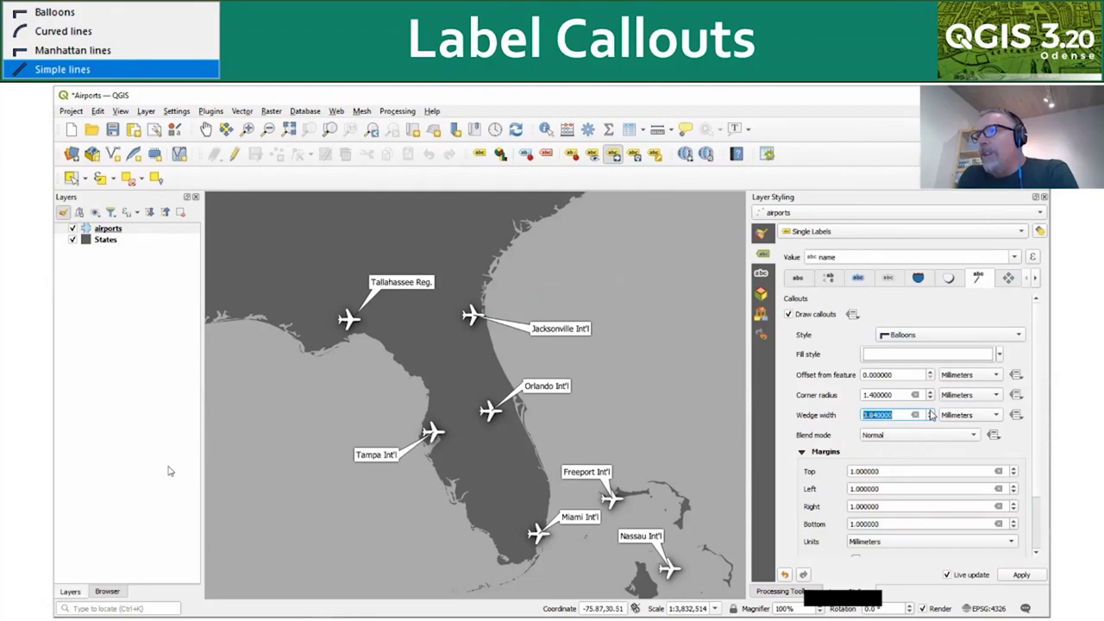
Hide the labels of the airports layer and show them again
right_click(113, 230)
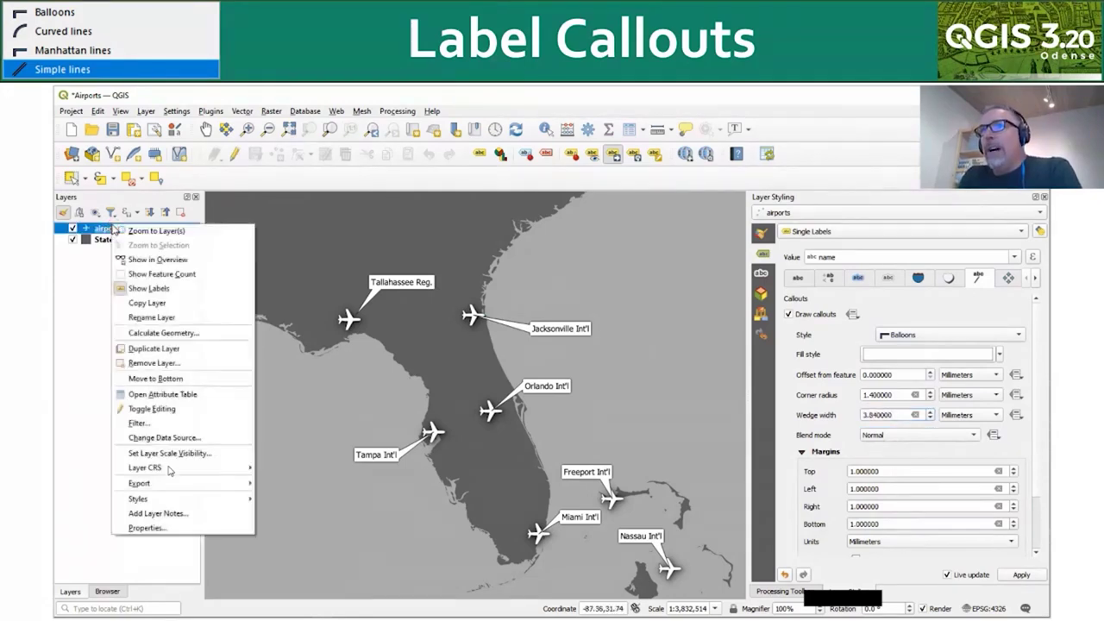
click(139, 292)
right_click(103, 227)
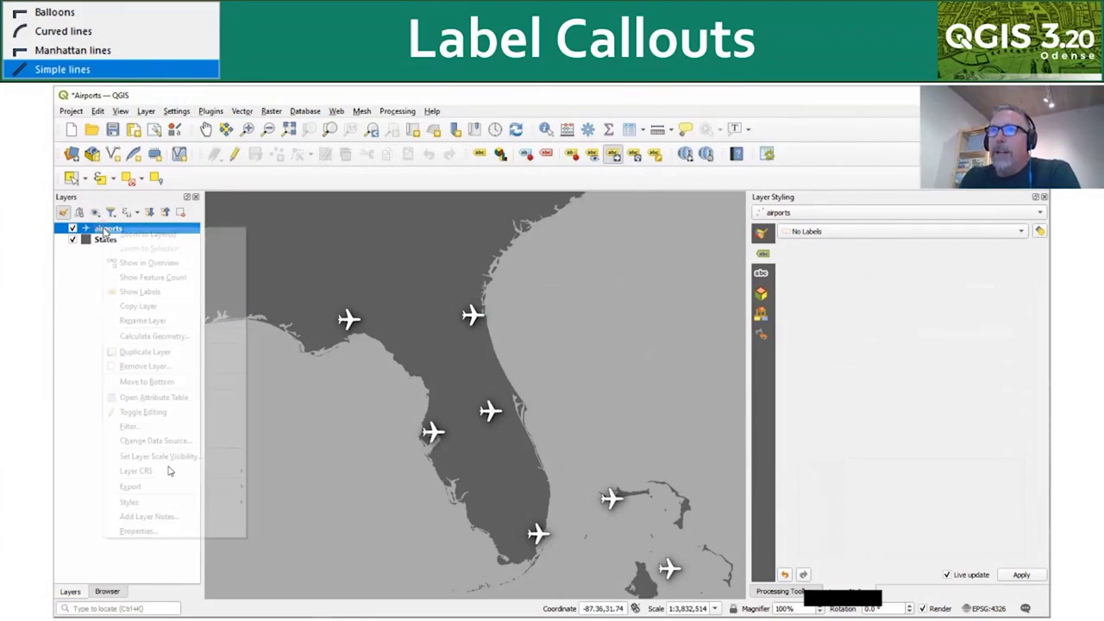
click(139, 292)
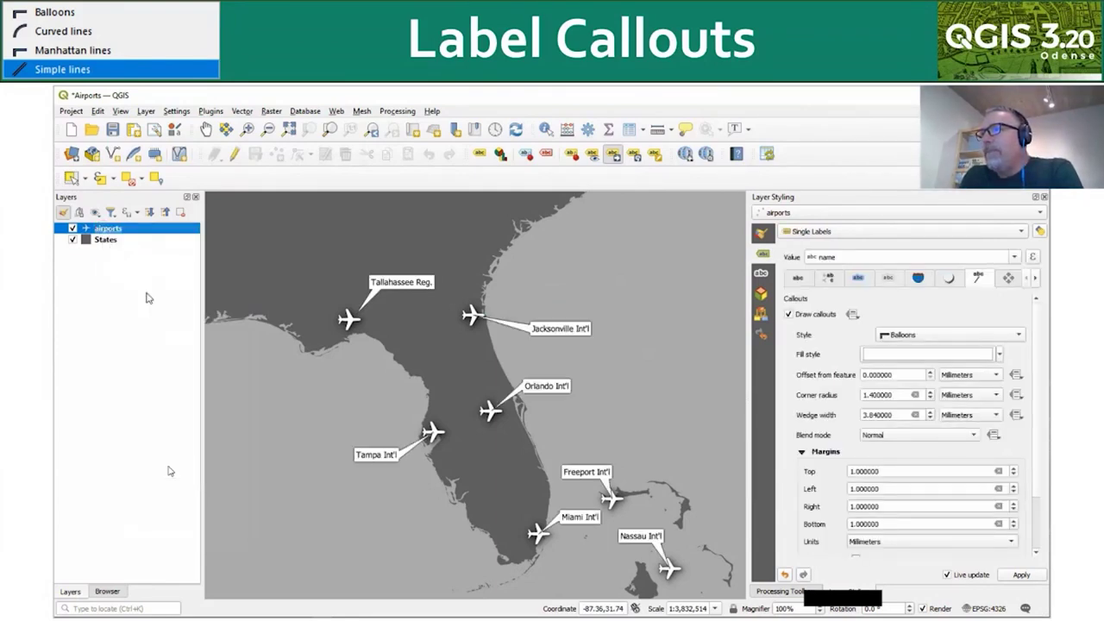
Apply the pencilish preset from the Cartography symbols as the balloon callouts' fill style and return to the callout settings
click(898, 354)
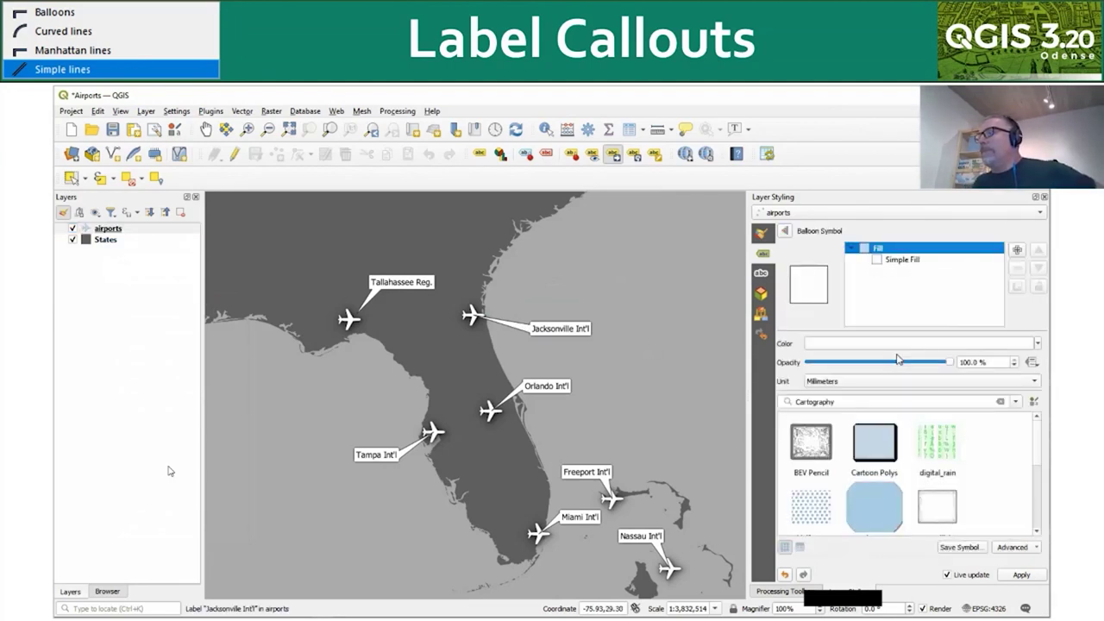
click(940, 508)
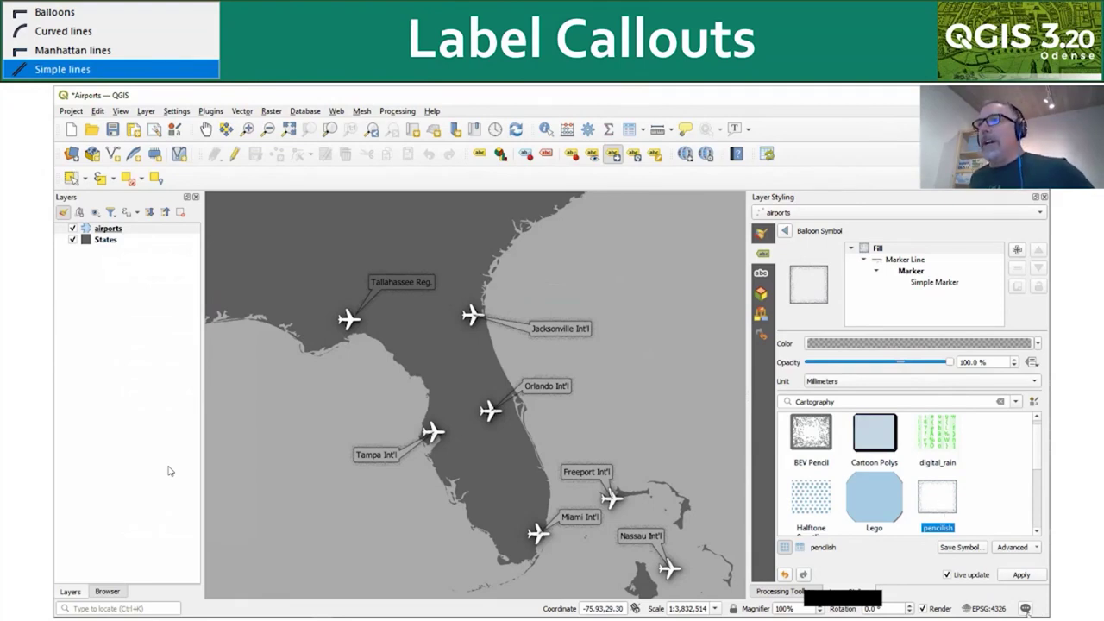
click(784, 230)
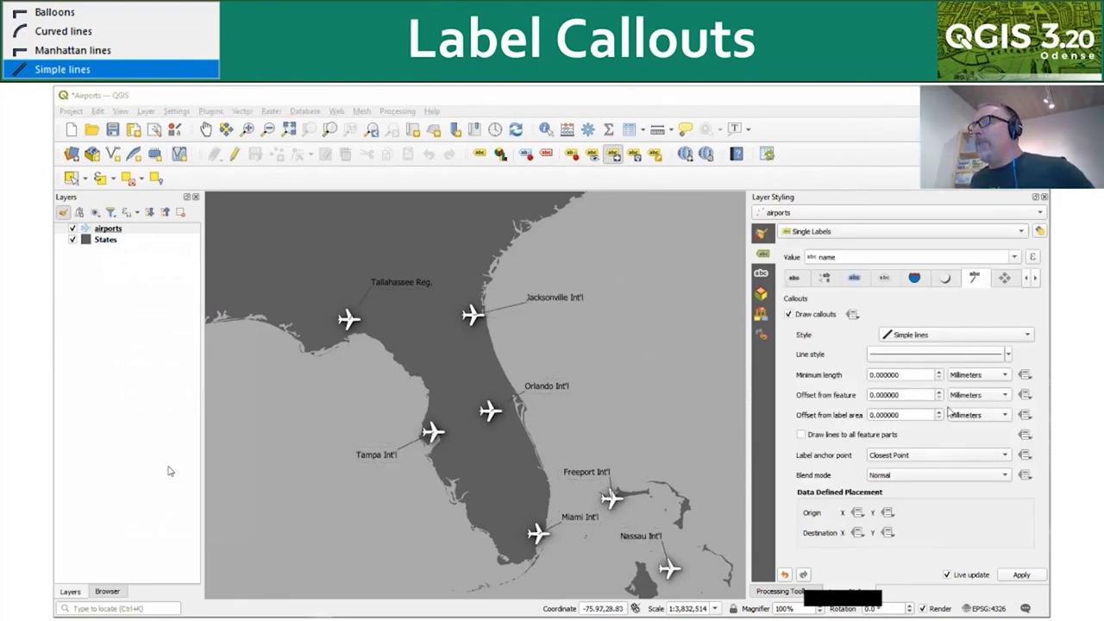
Change the airports label callouts from simple lines to Manhattan lines
click(973, 276)
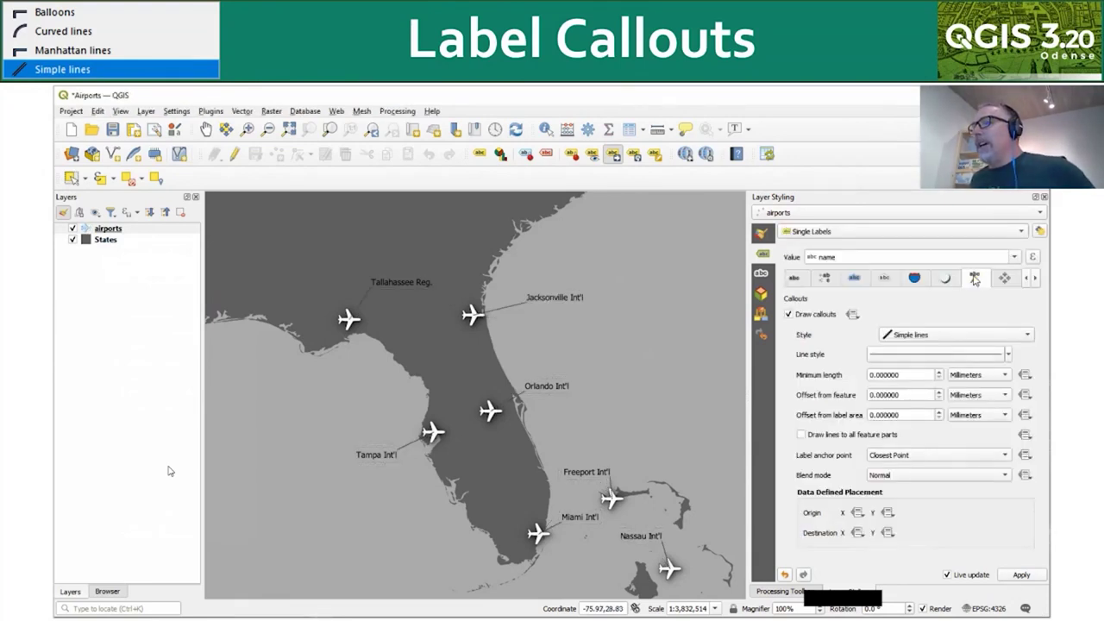
click(1015, 341)
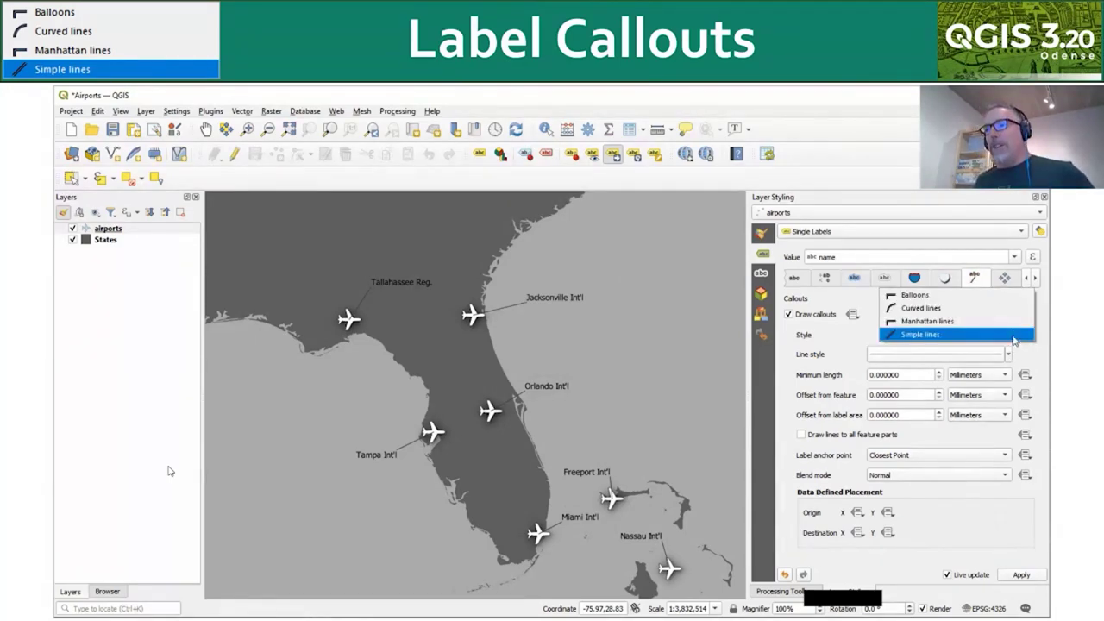
click(1013, 321)
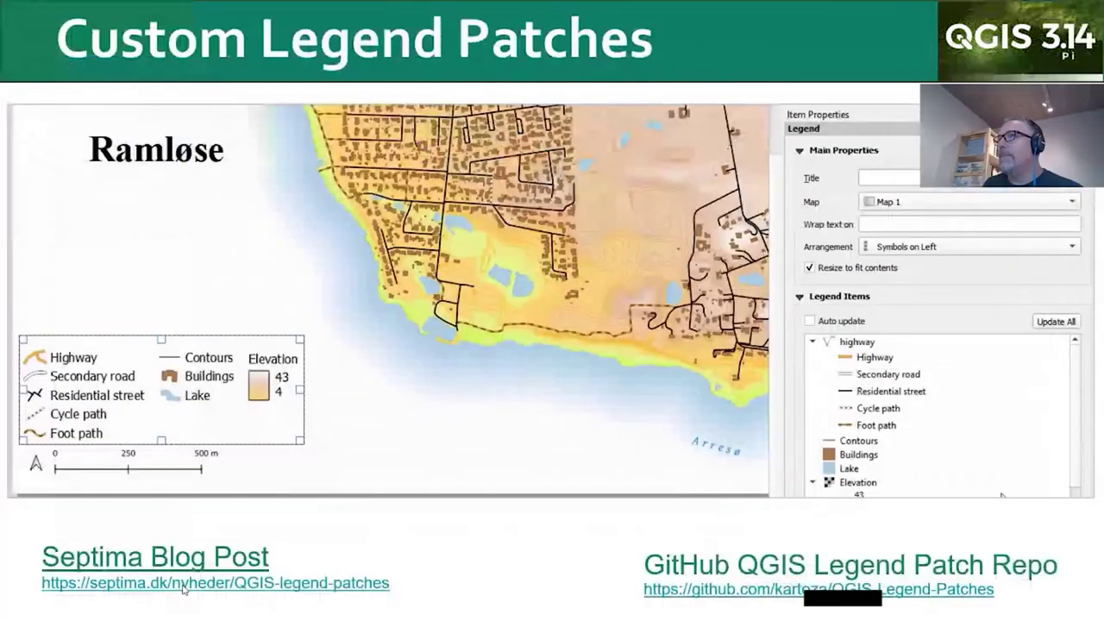
Assign the Contours 2 patch shape to the Contours item of the layout legend and return to the legend properties
click(860, 441)
double_click(860, 441)
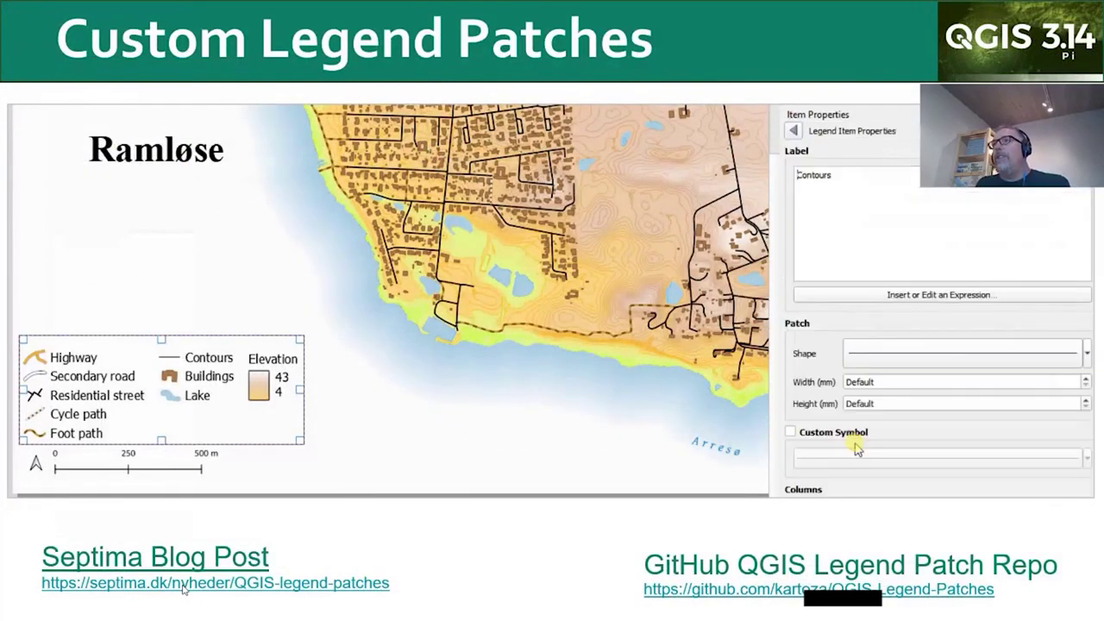
click(1037, 363)
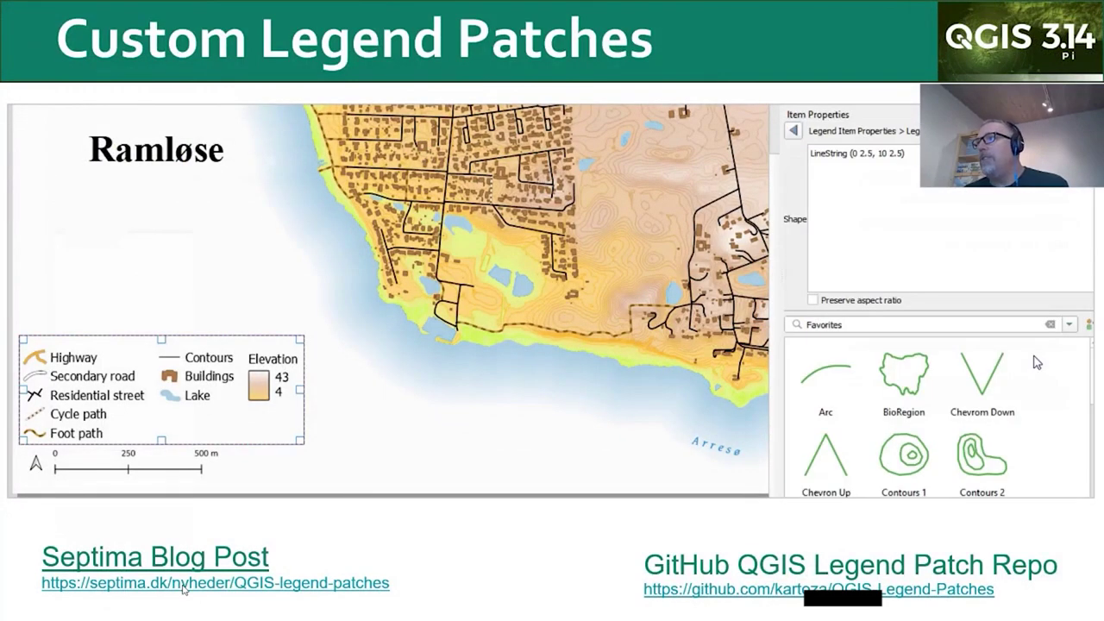
click(968, 463)
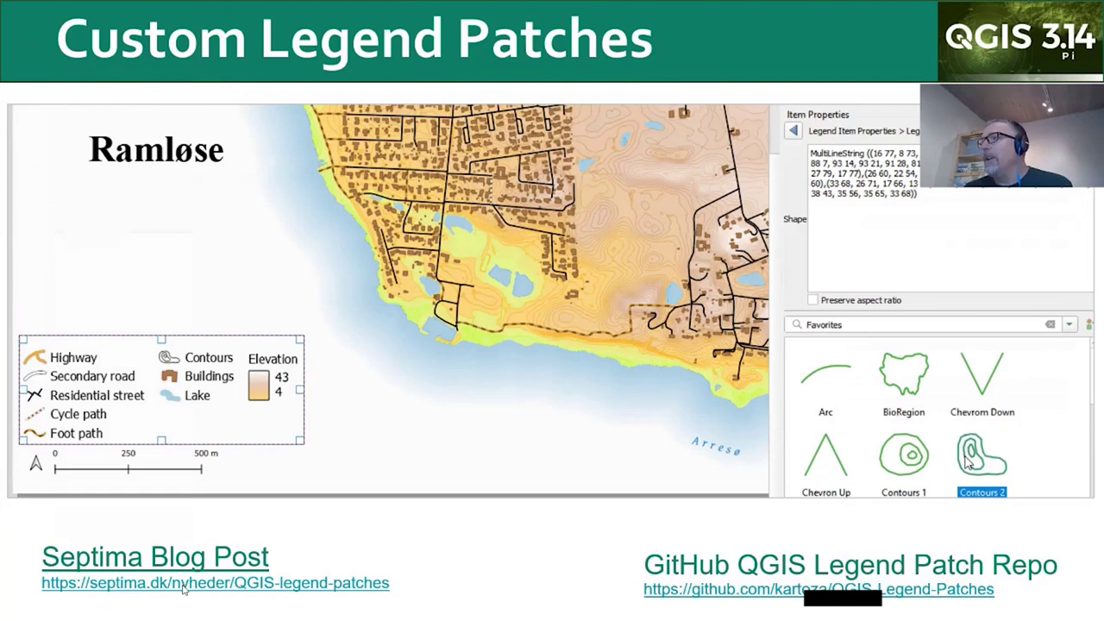
click(793, 131)
click(794, 131)
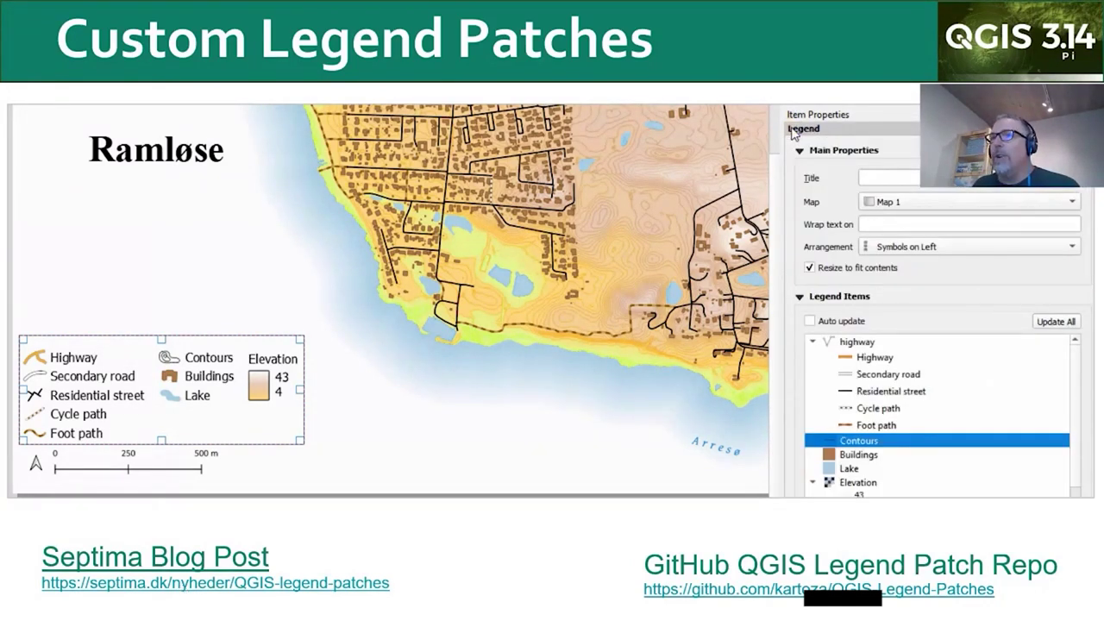
Set the patch height of the Elevation legend item to 20 mm
scroll(1068, 379, down, 2)
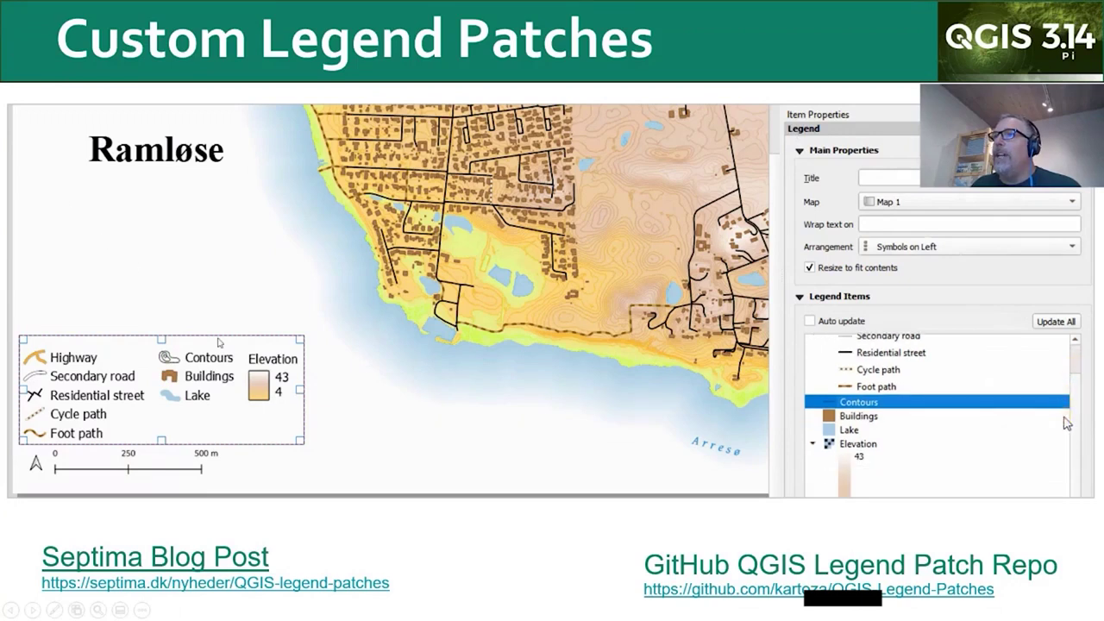
click(859, 445)
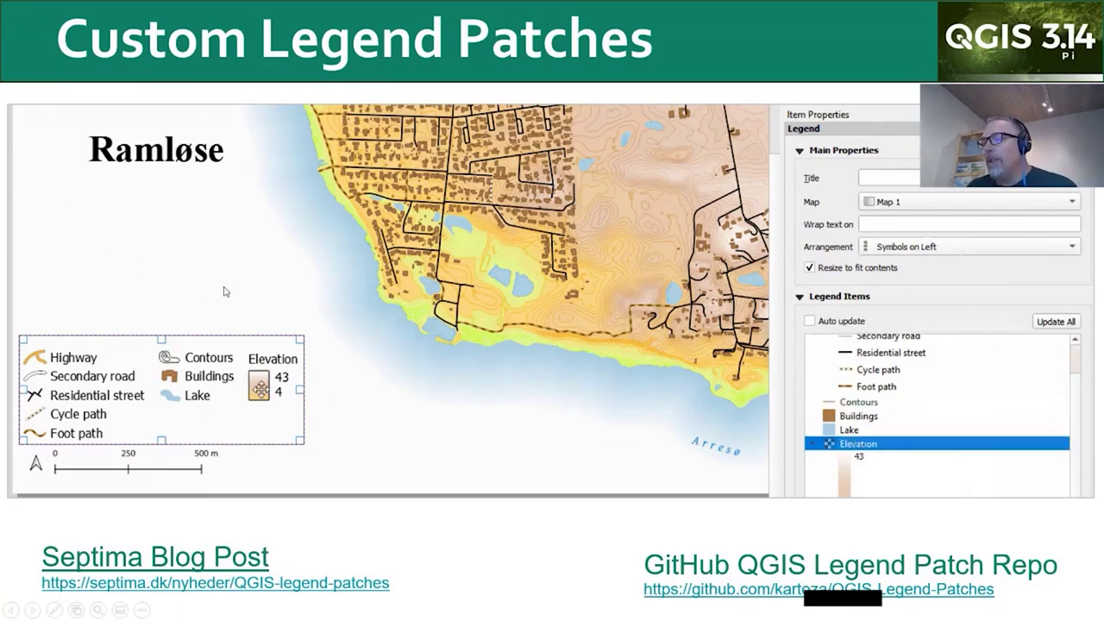
double_click(849, 444)
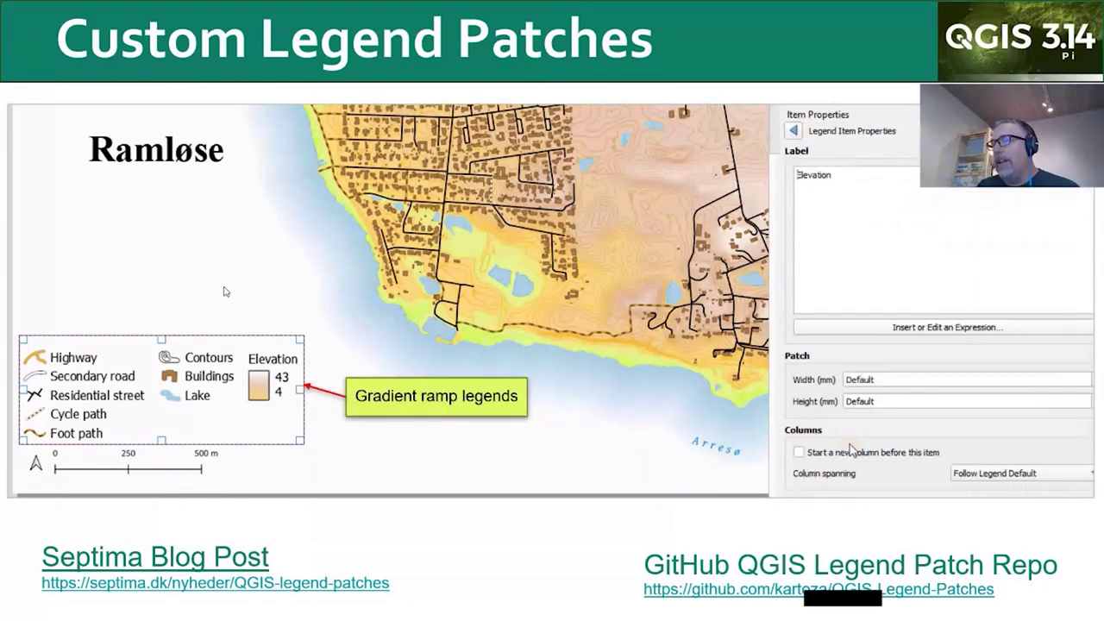
click(878, 401)
text(2)
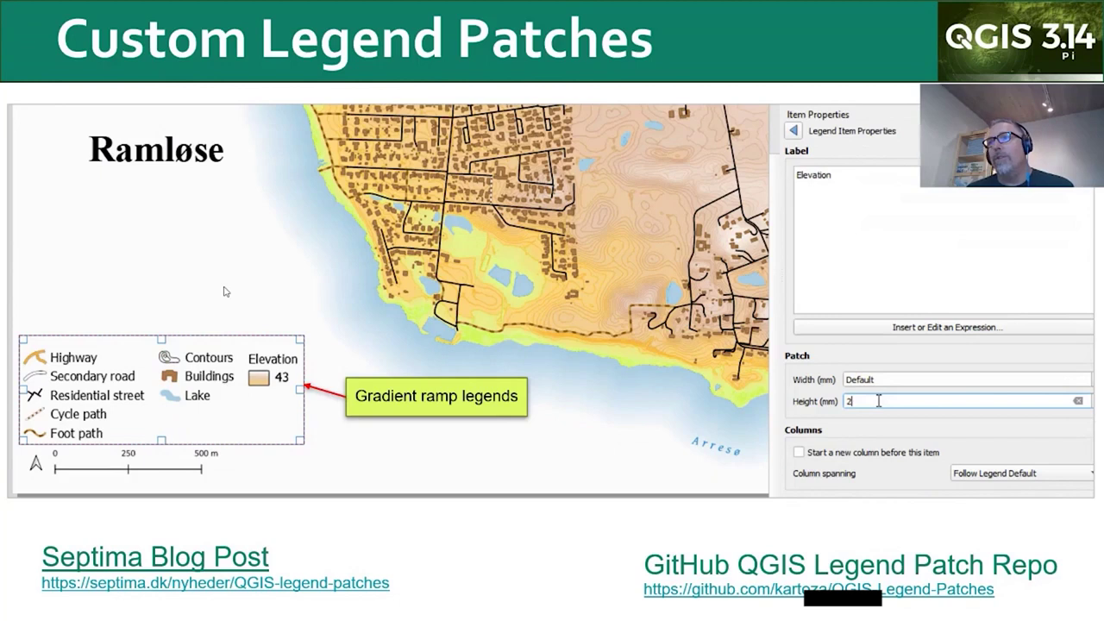
text(0)
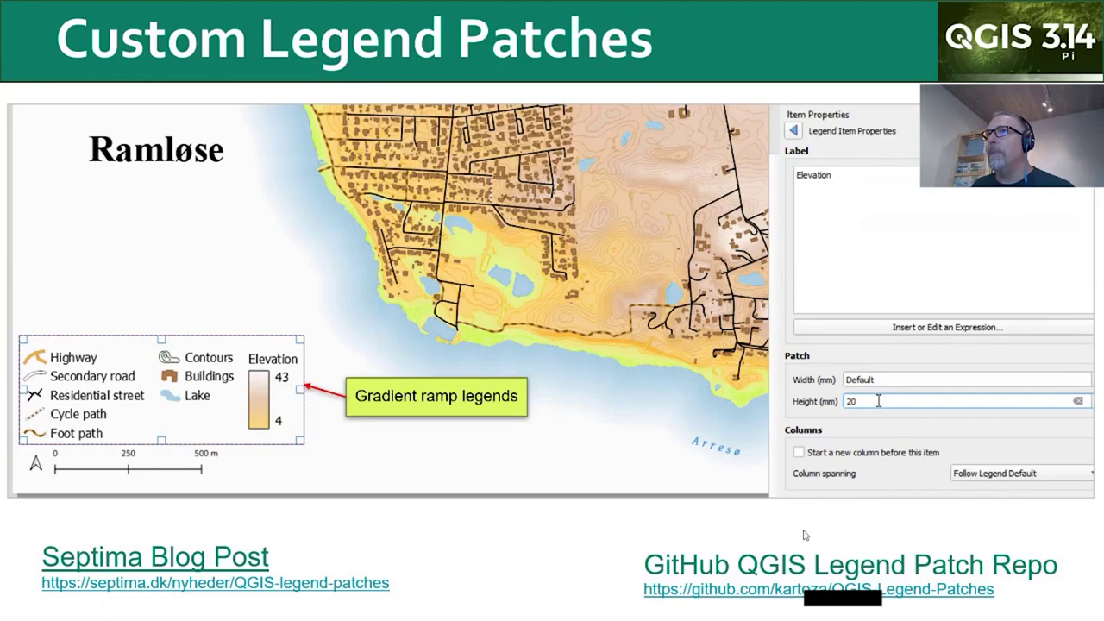
Display the 3D symbols in the Style Manager and select the Trees symbol
key(Right)
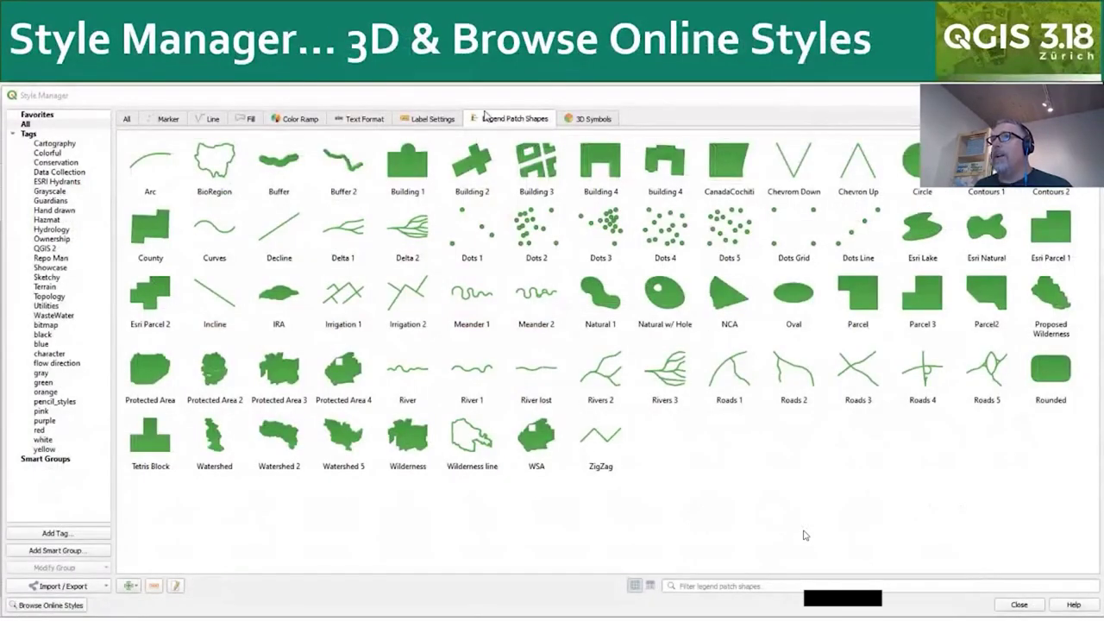
click(588, 120)
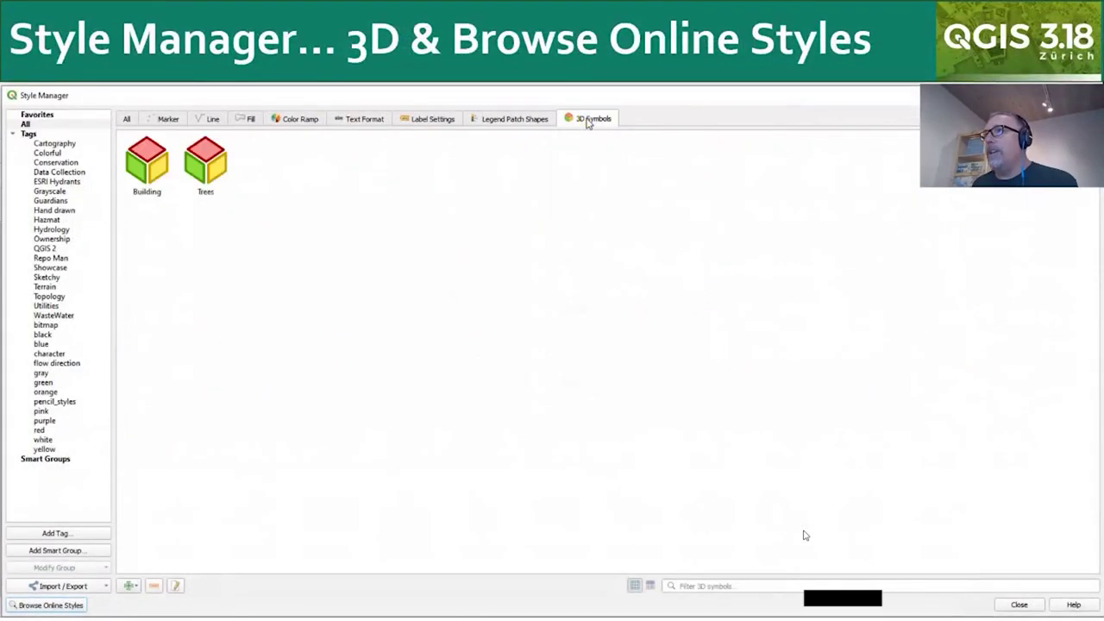
click(217, 168)
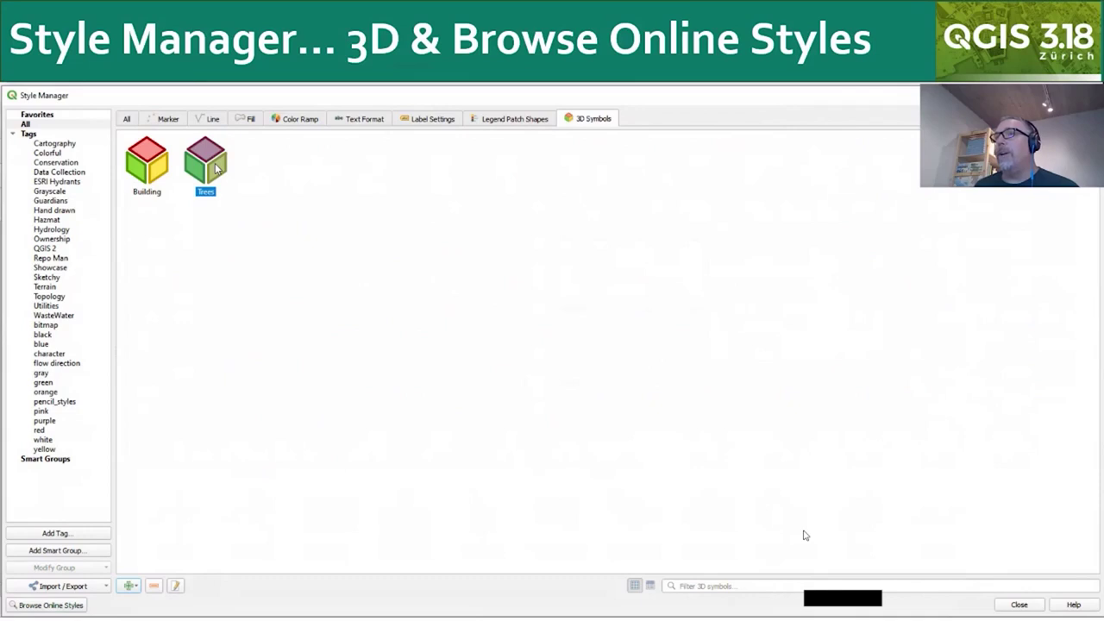
Open the online QGIS style collection from the Style Manager and browse the list of all styles
click(44, 606)
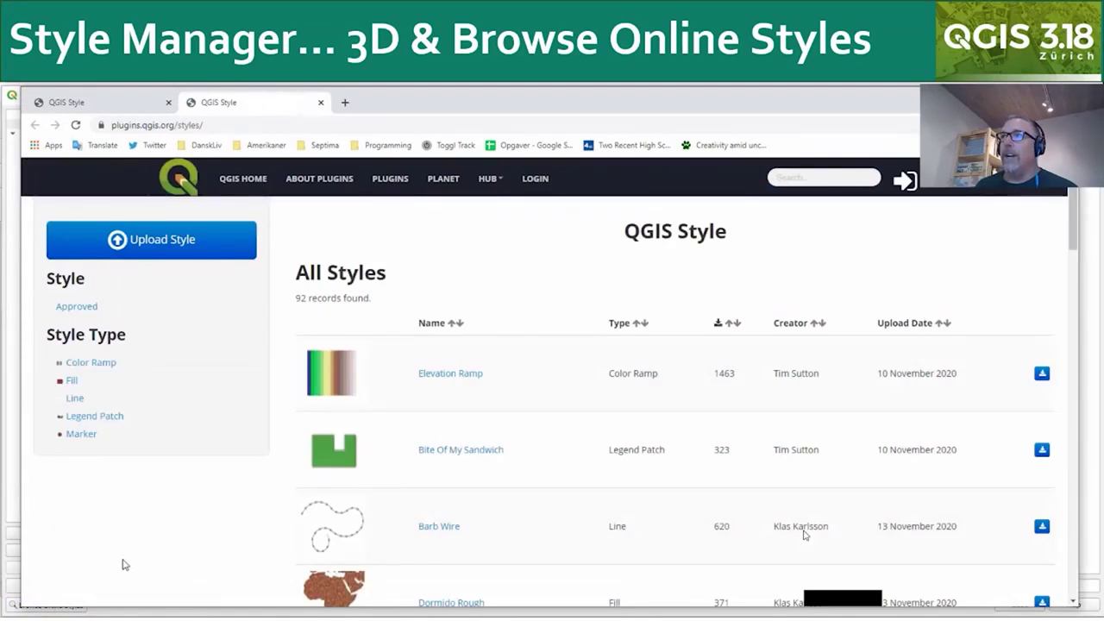
scroll(431, 411, down, 3)
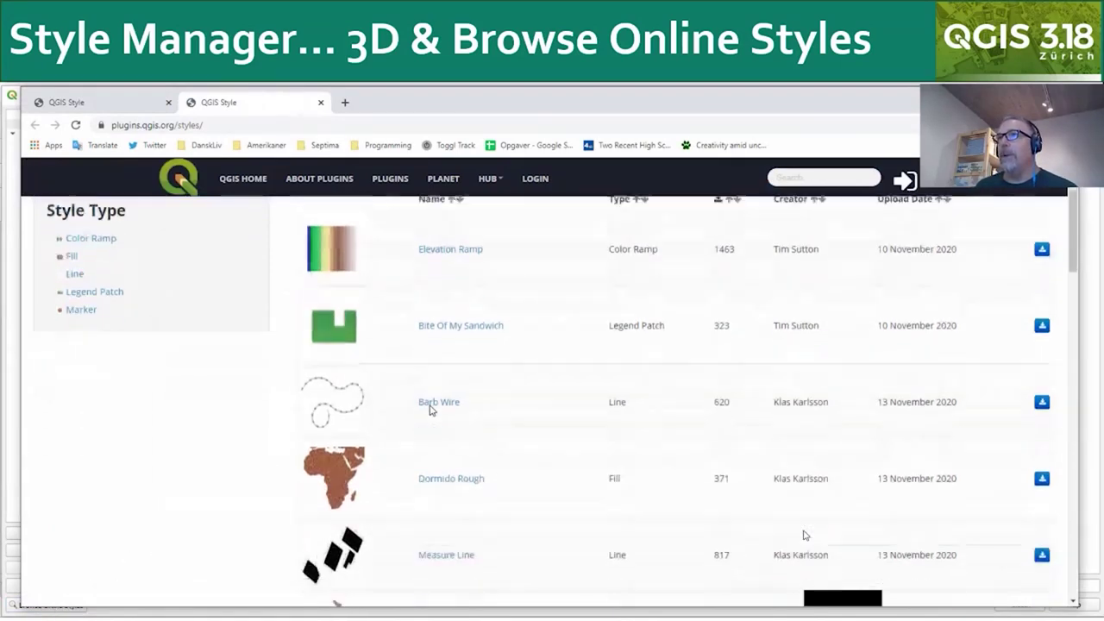
scroll(432, 410, down, 6)
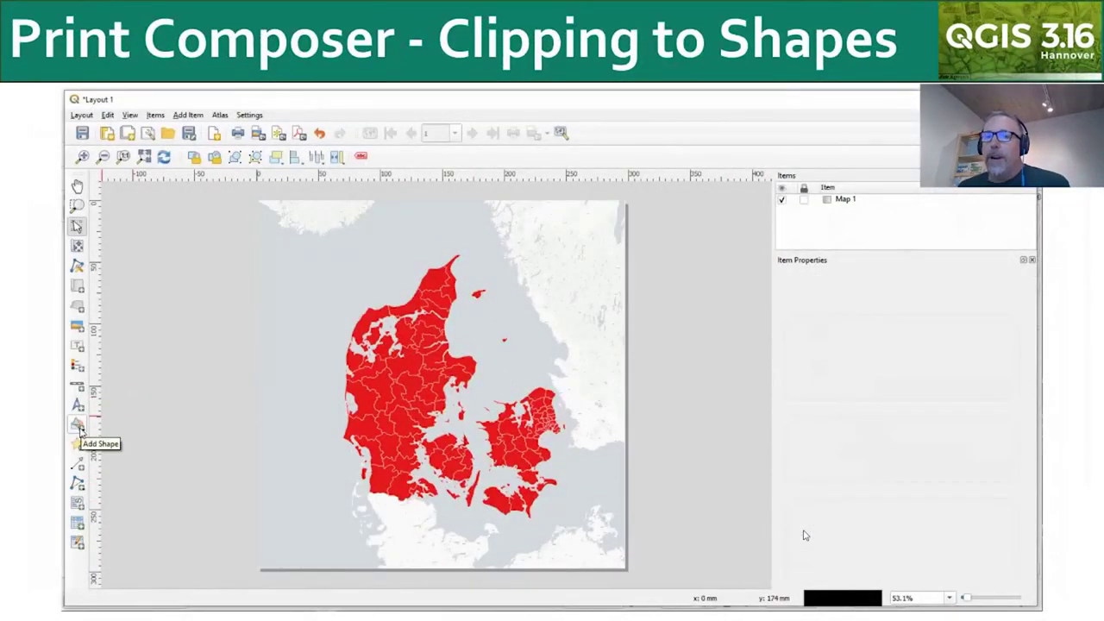
Add an ellipse shape spanning the full page width over the map in the layout
click(77, 426)
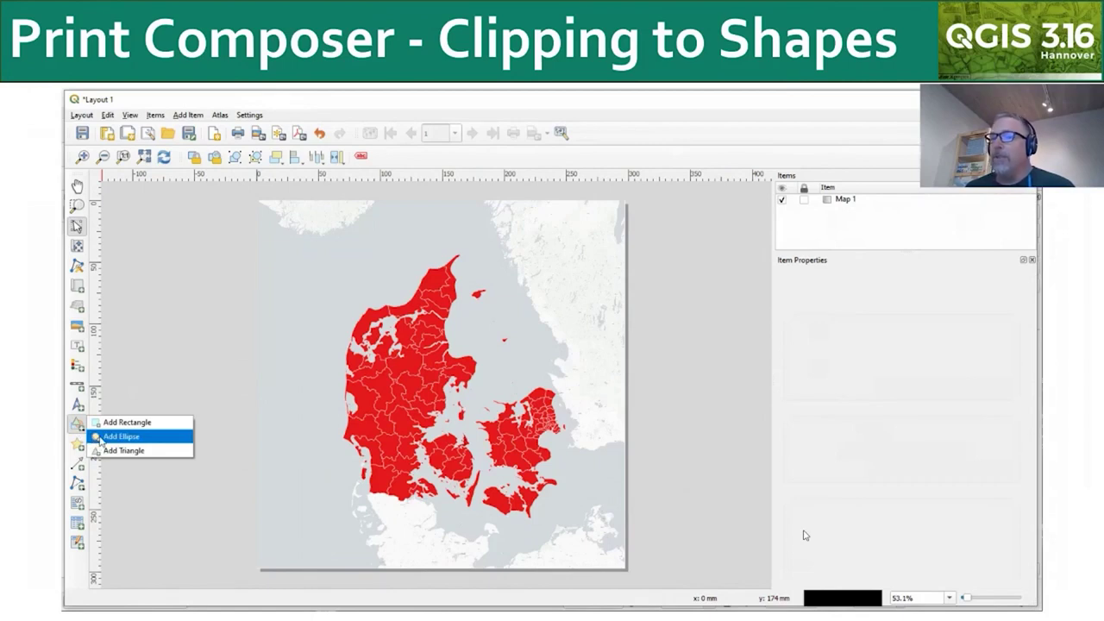
click(120, 437)
drag(257, 238, 625, 549)
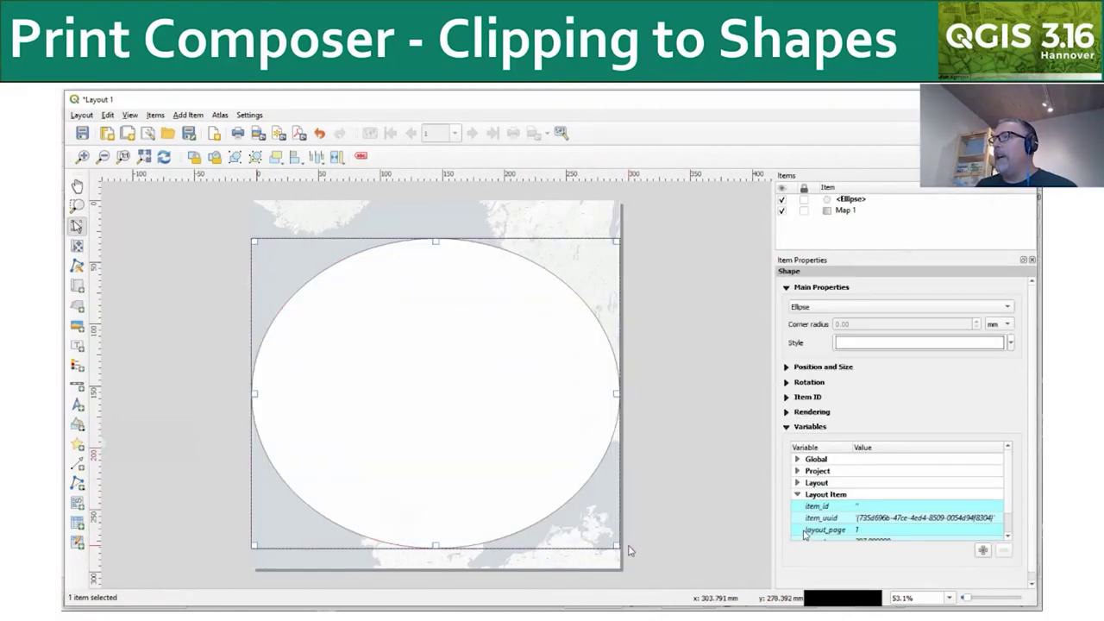
Clip Map 1 to the ellipse item in its clipping settings and display the clipping mode choices
click(562, 216)
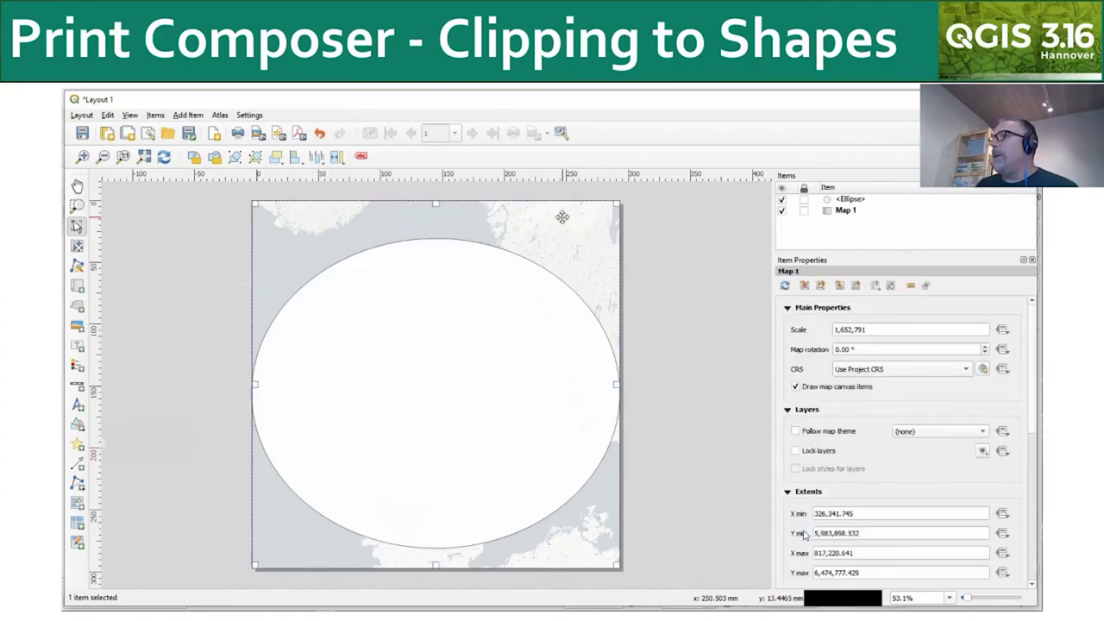
click(925, 287)
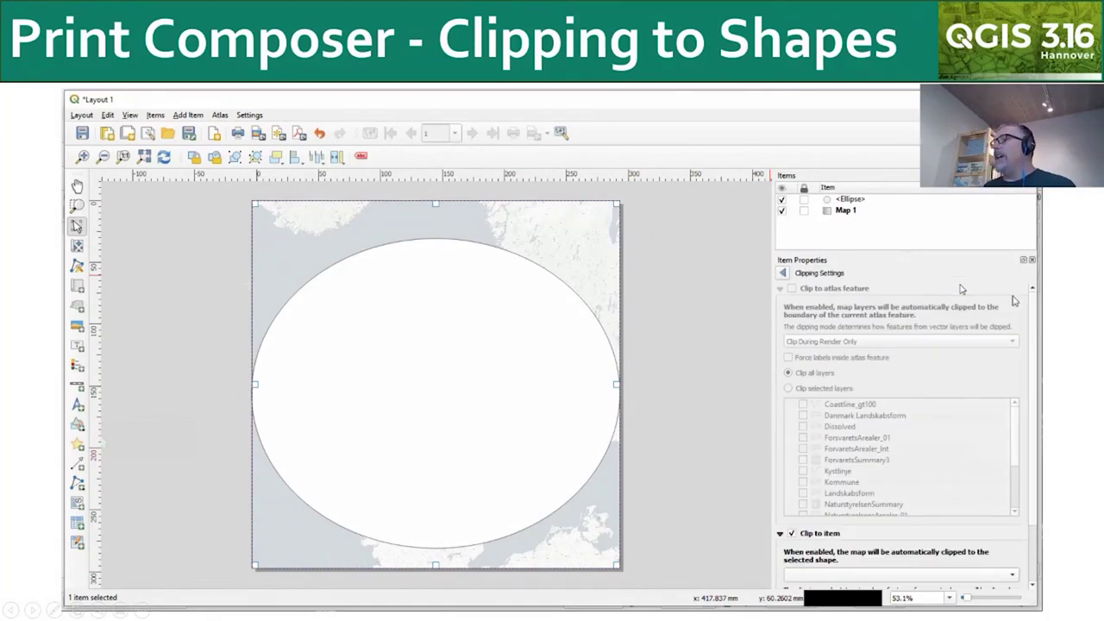
drag(1033, 303, 1033, 307)
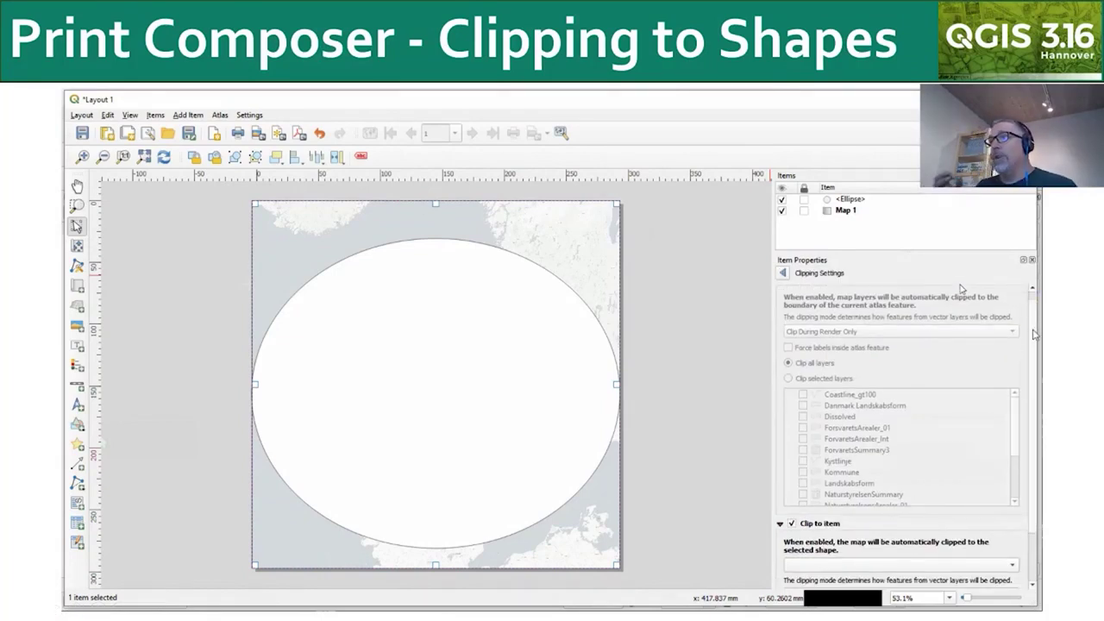
scroll(963, 290, down, 2)
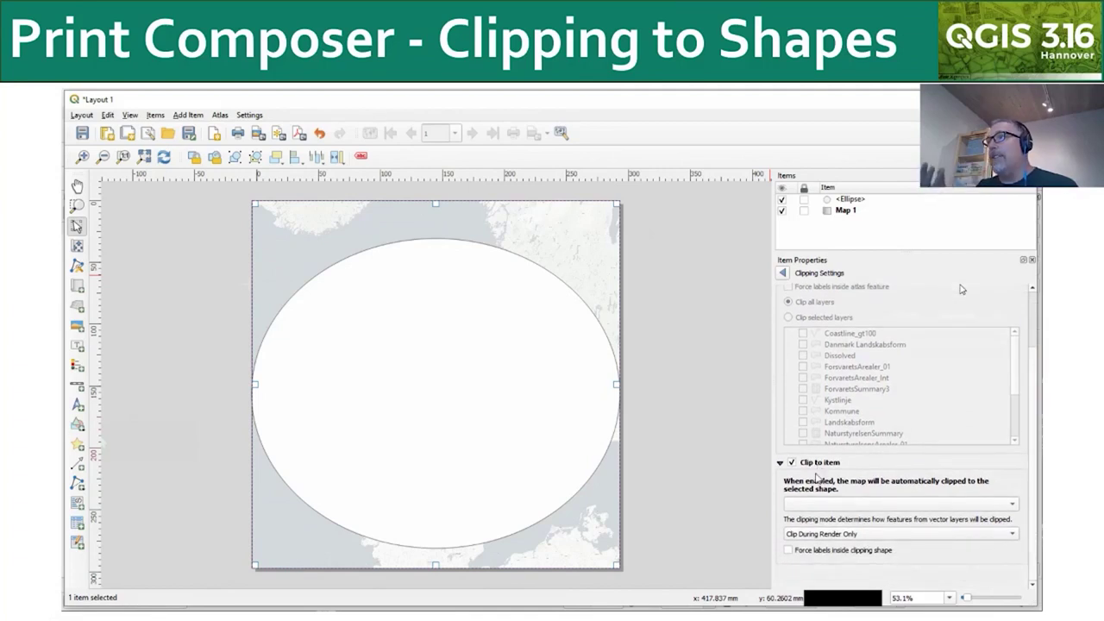
click(824, 505)
click(821, 508)
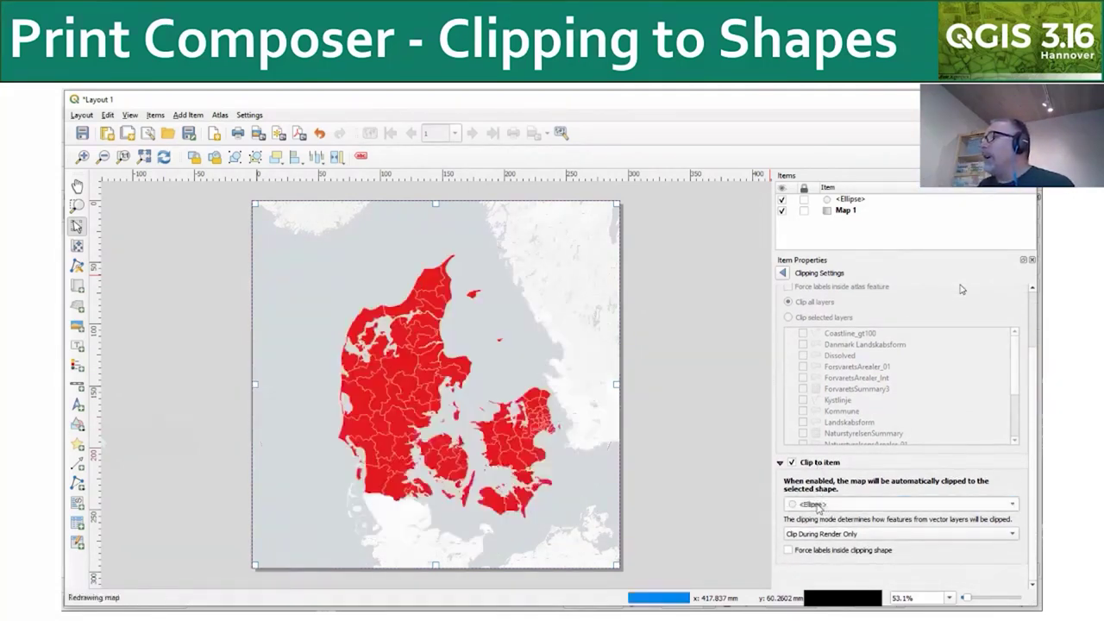
click(867, 534)
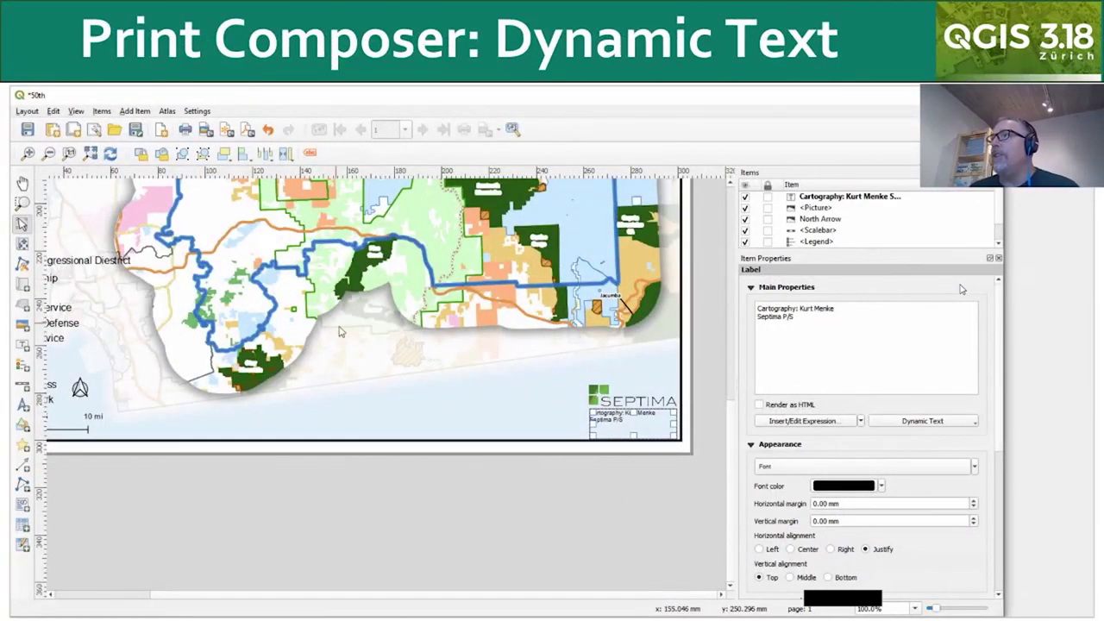
Insert the current date in Month/Day/Year format as dynamic text below the Septima P/S line of the cartography label
click(28, 154)
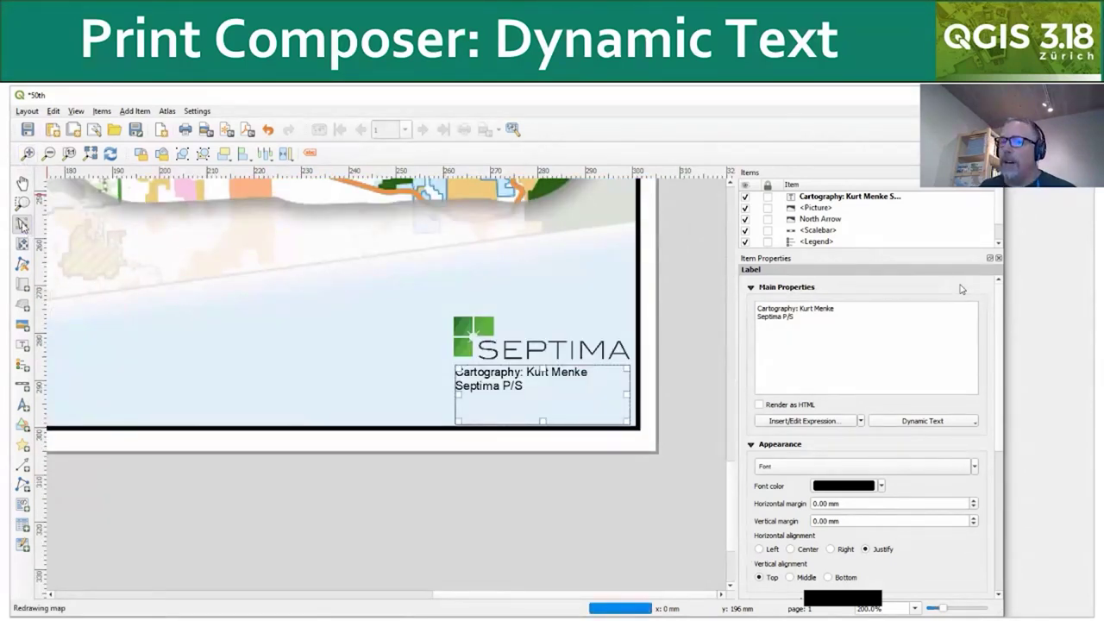
click(498, 377)
click(777, 335)
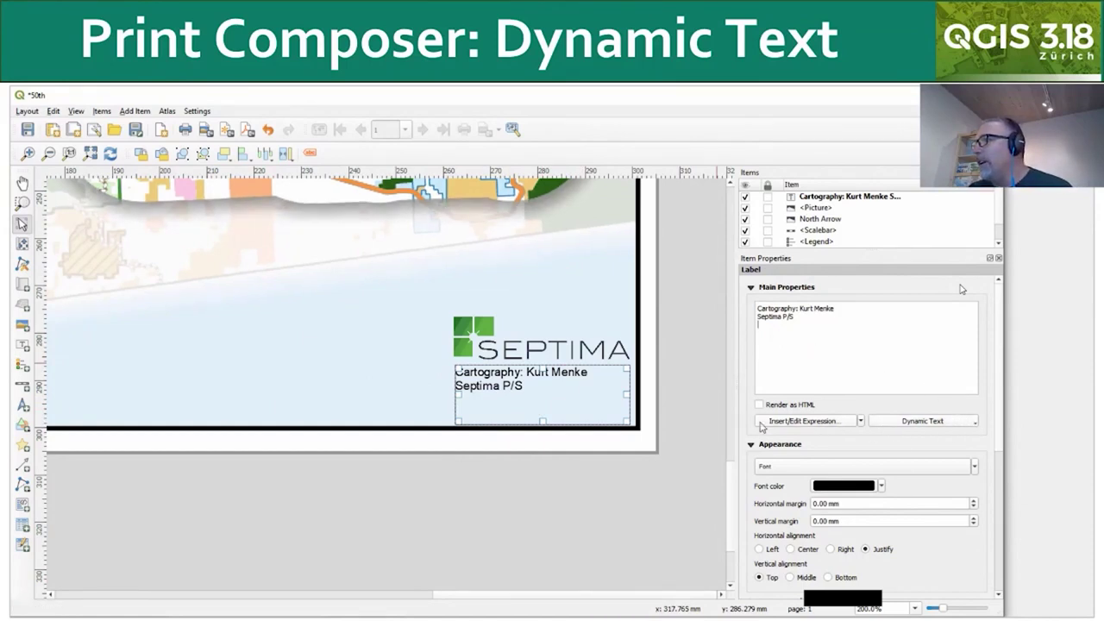
click(973, 424)
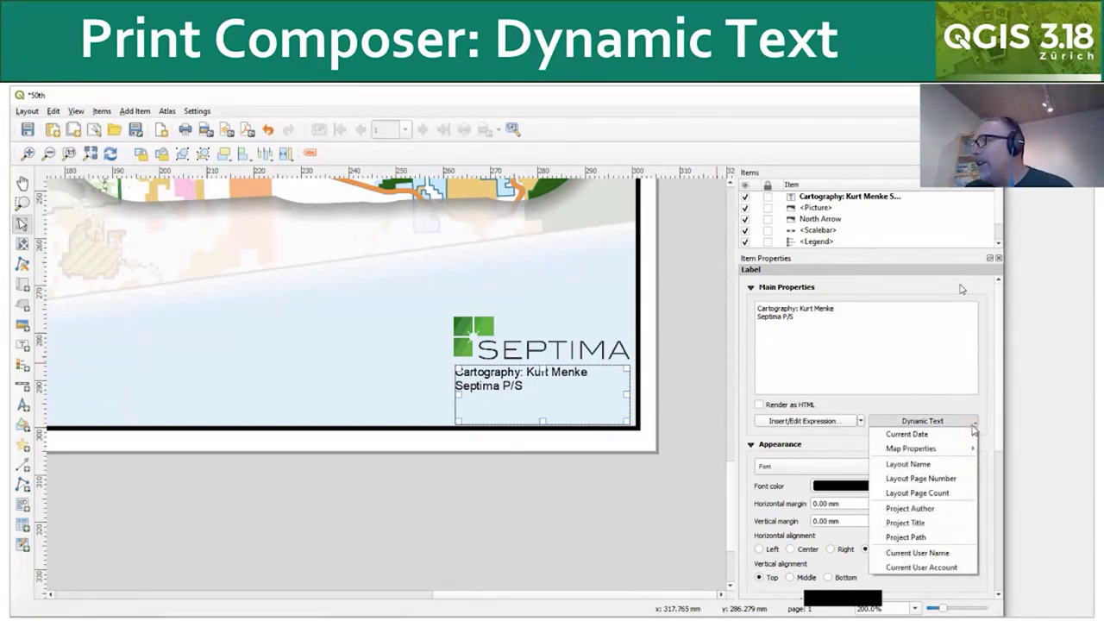
mouse_move(969, 436)
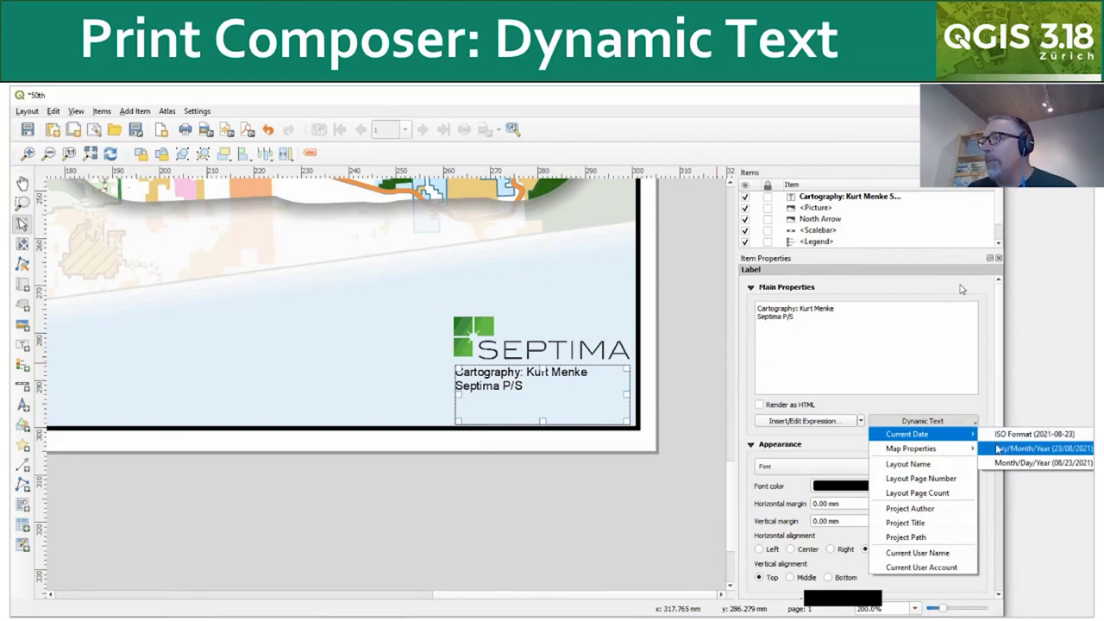
click(1000, 464)
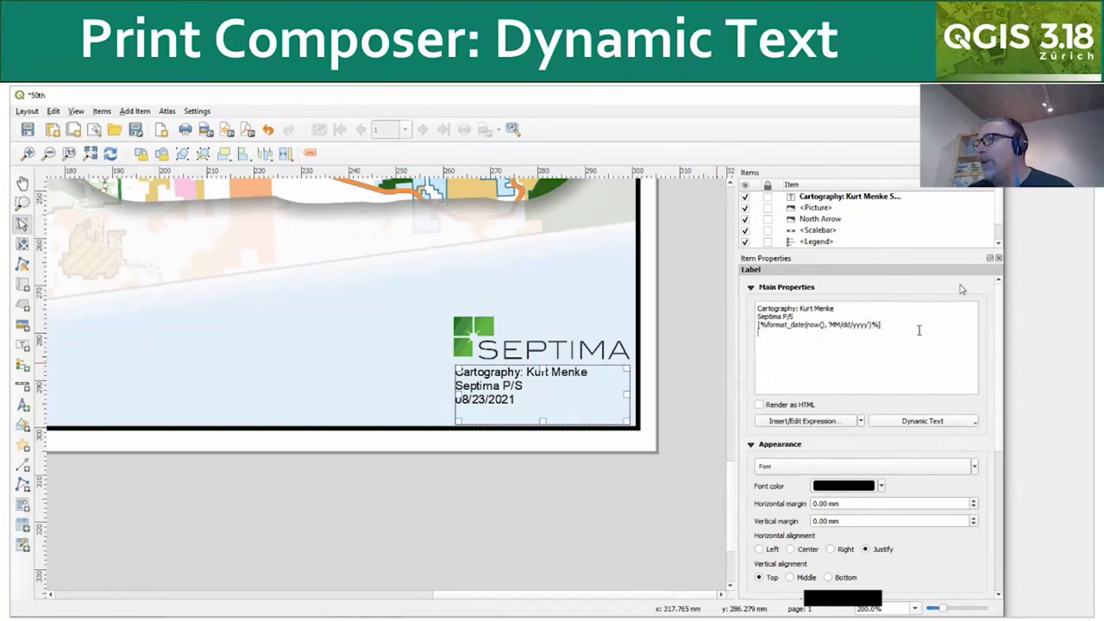
click(967, 421)
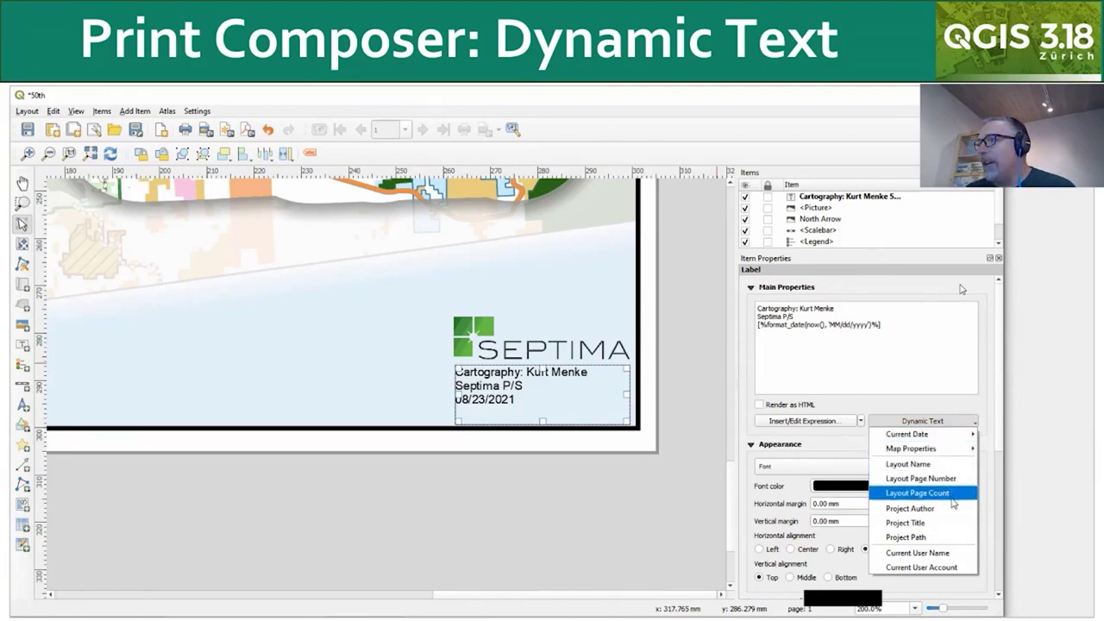
click(967, 544)
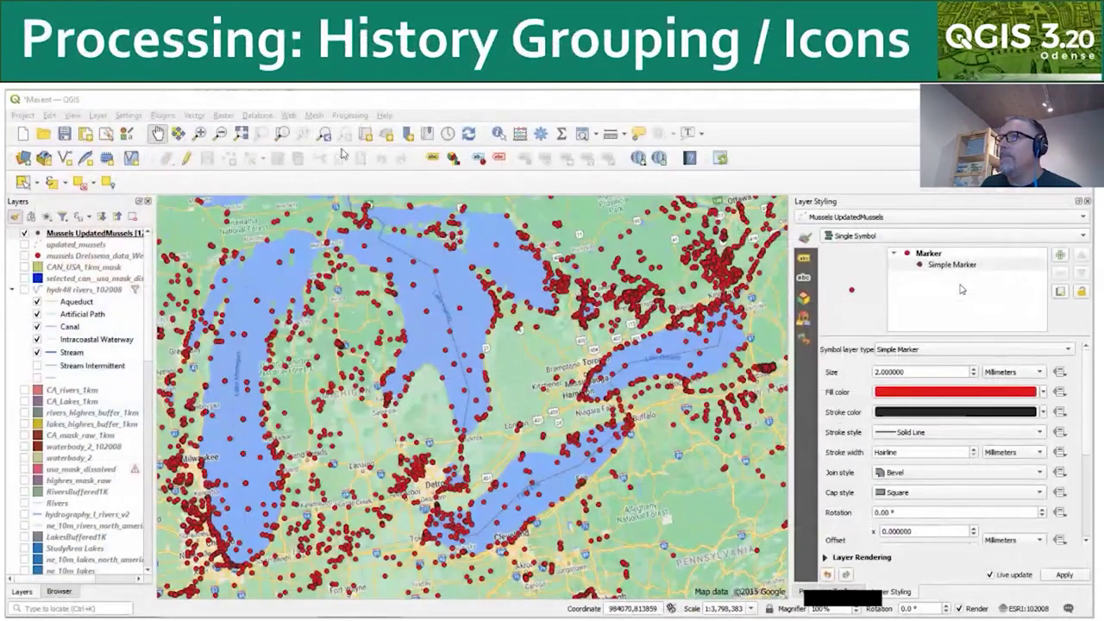
Open the Processing history and expand the August 2021 group to look through its entries
click(345, 116)
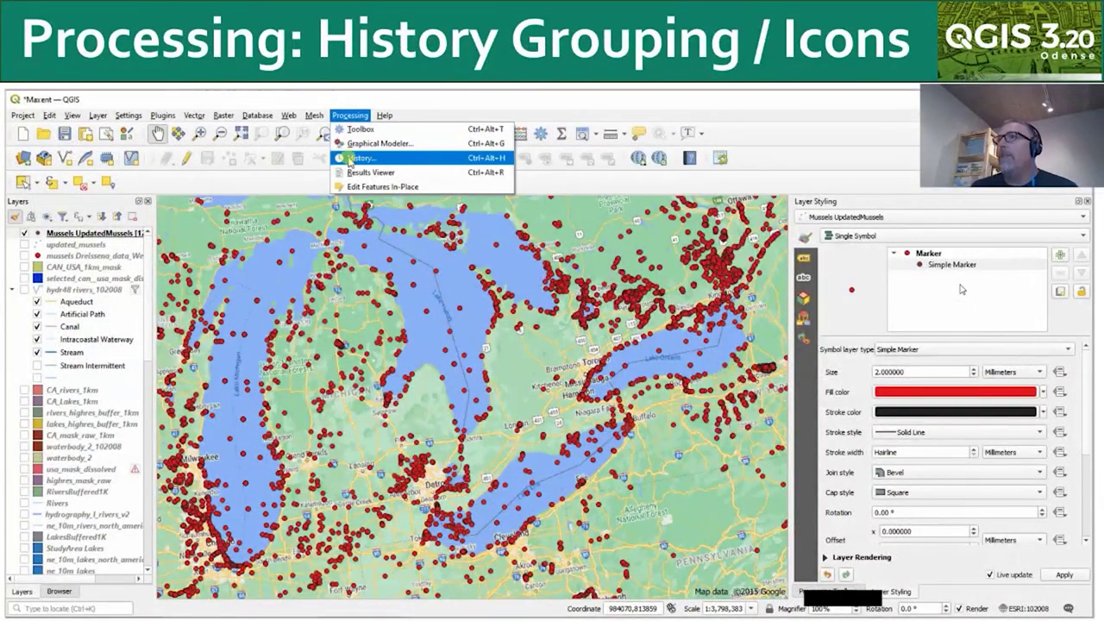
click(349, 159)
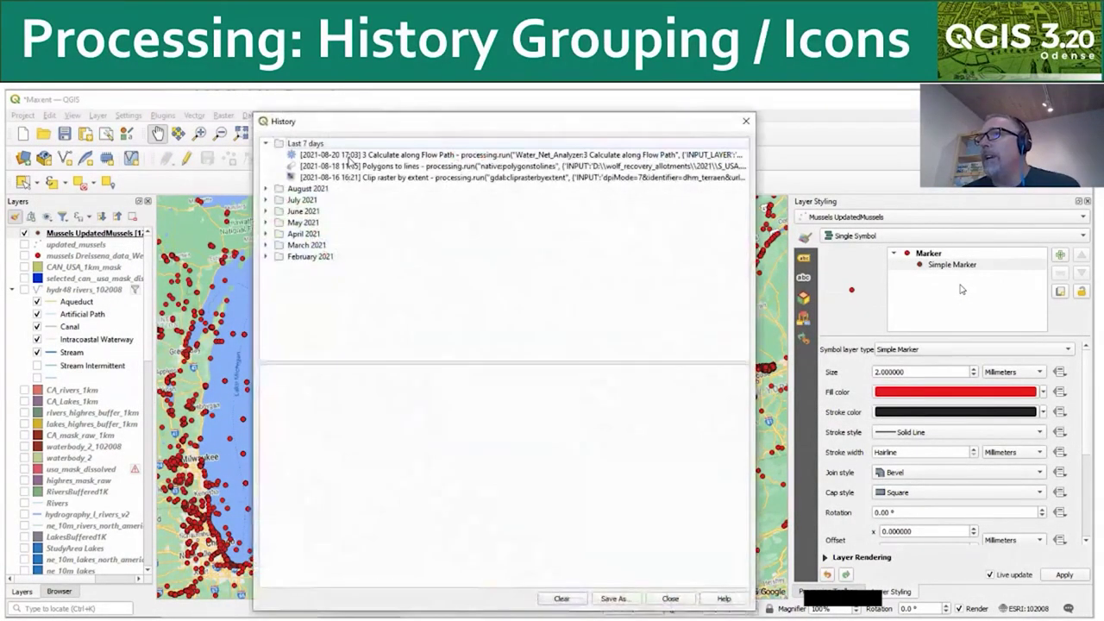
click(267, 188)
scroll(405, 267, down, 1)
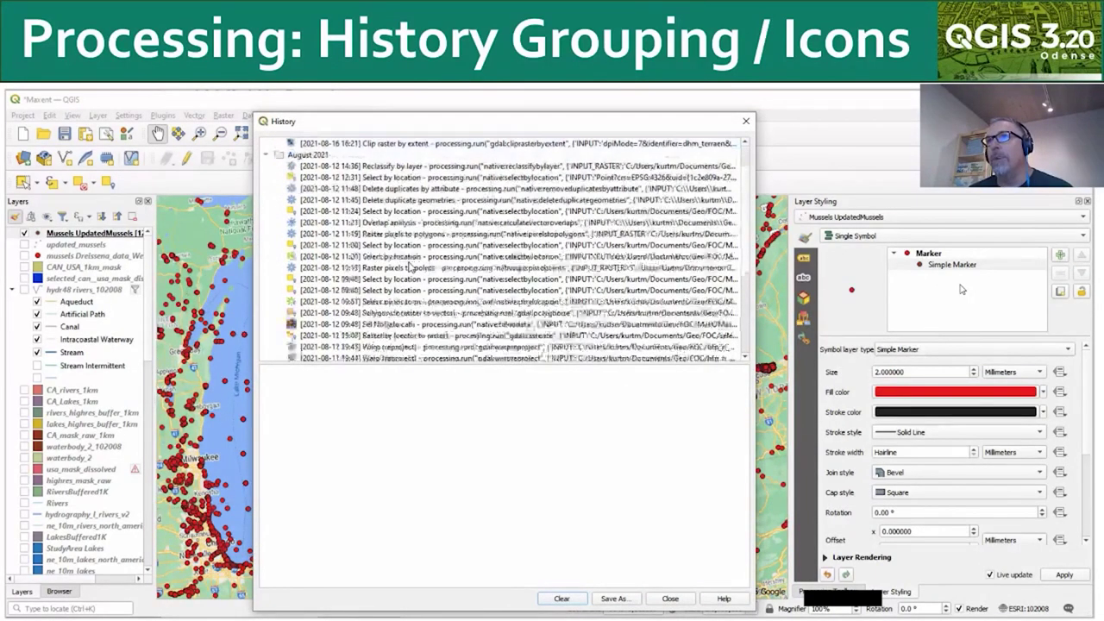
Select the Fill NoData cells history entry, reopen the Polygonize (raster to vector) entry with its stored parameters, and close its dialog without running it
click(366, 325)
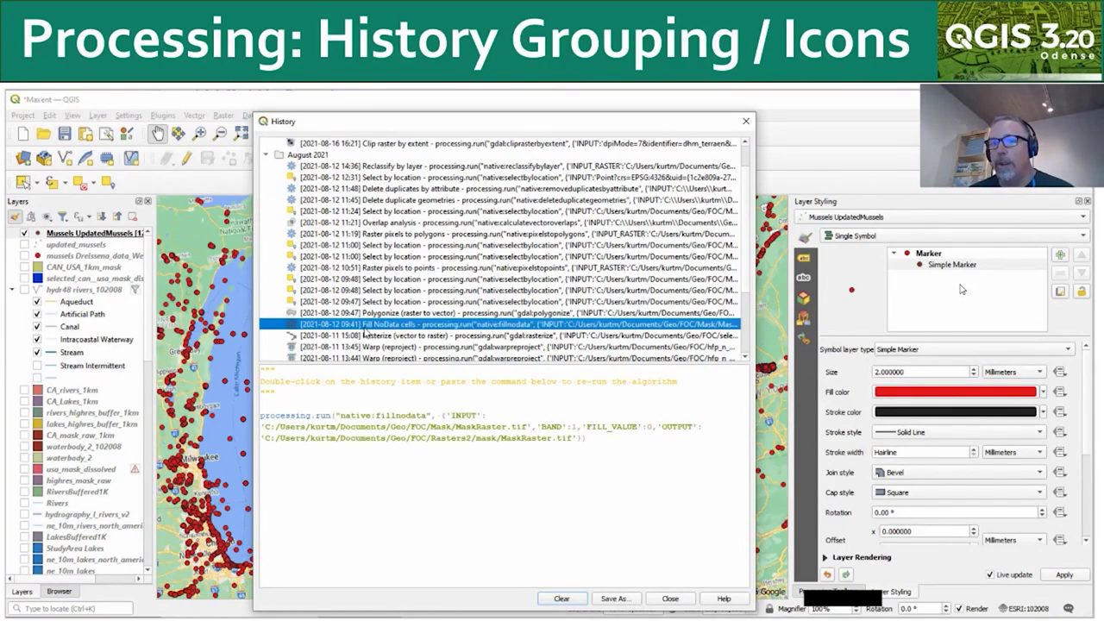
double_click(371, 313)
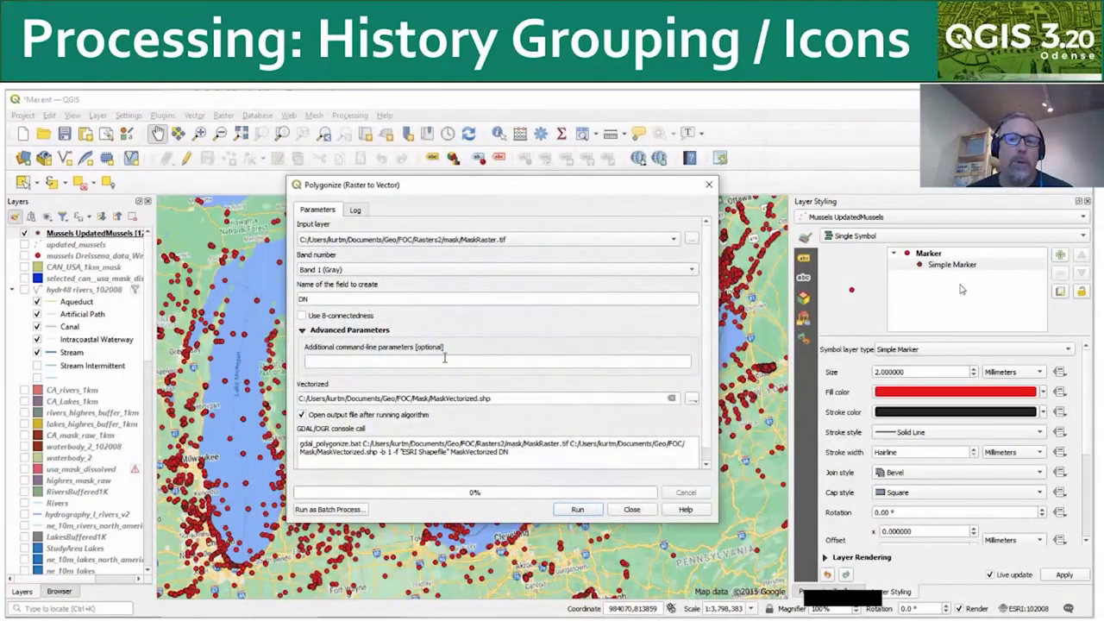
click(636, 509)
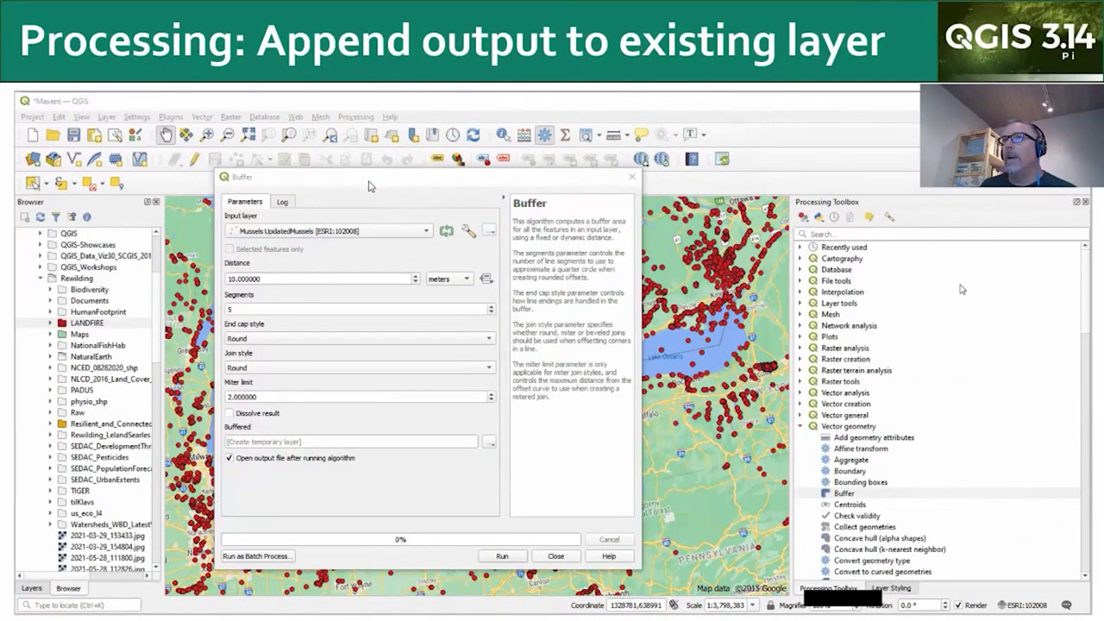
Display the output options for the Buffer algorithm's Buffered layer, including Append to Layer
click(489, 442)
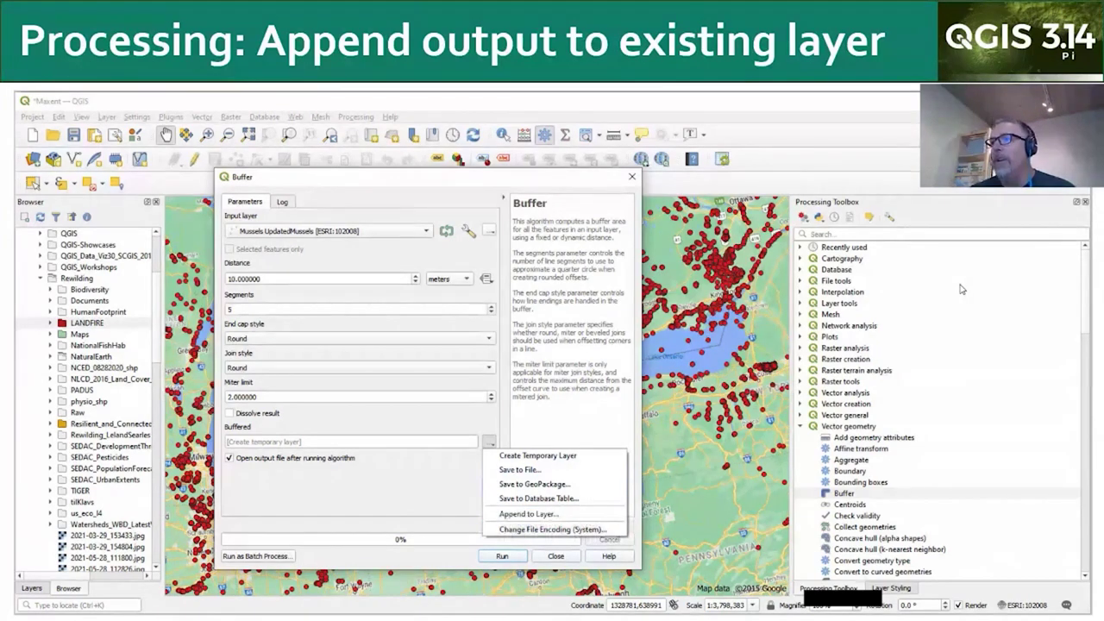
click(561, 576)
click(375, 177)
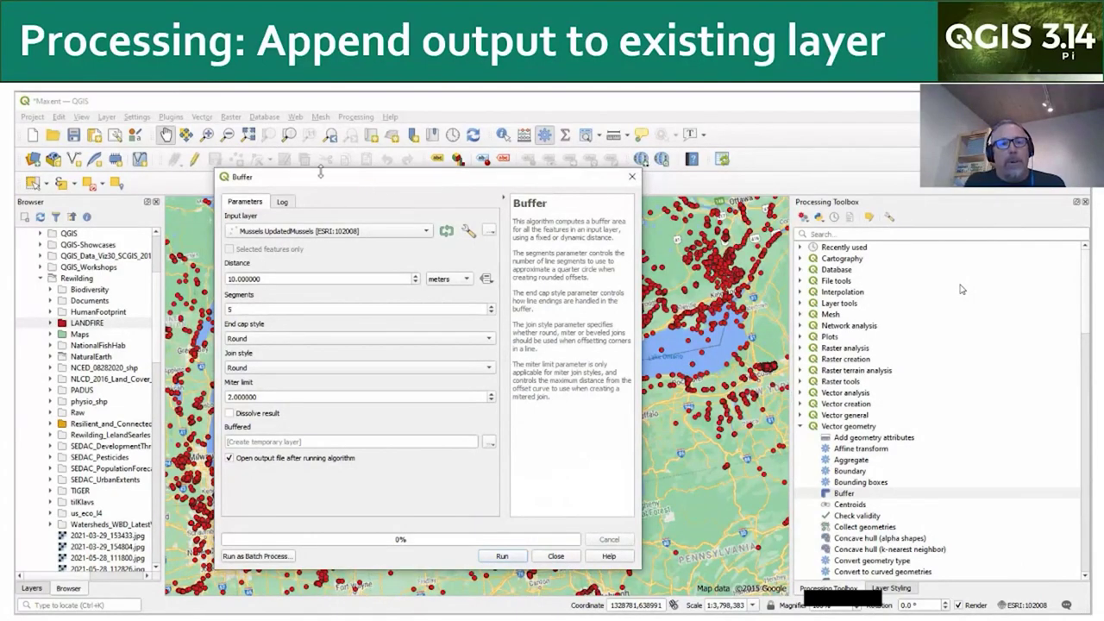
click(488, 442)
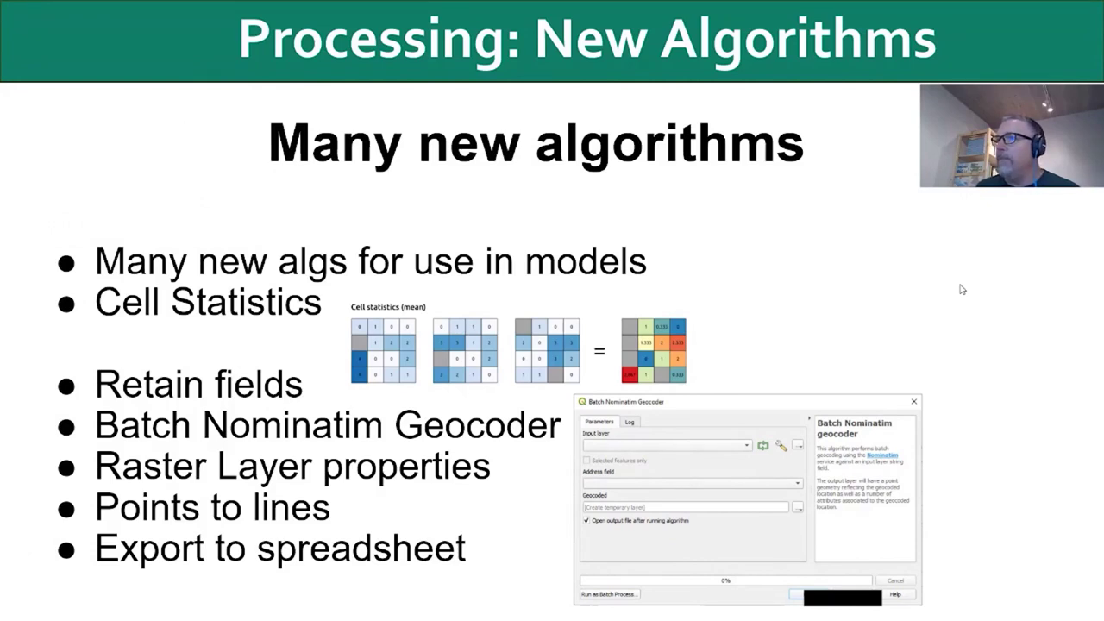
key(Right)
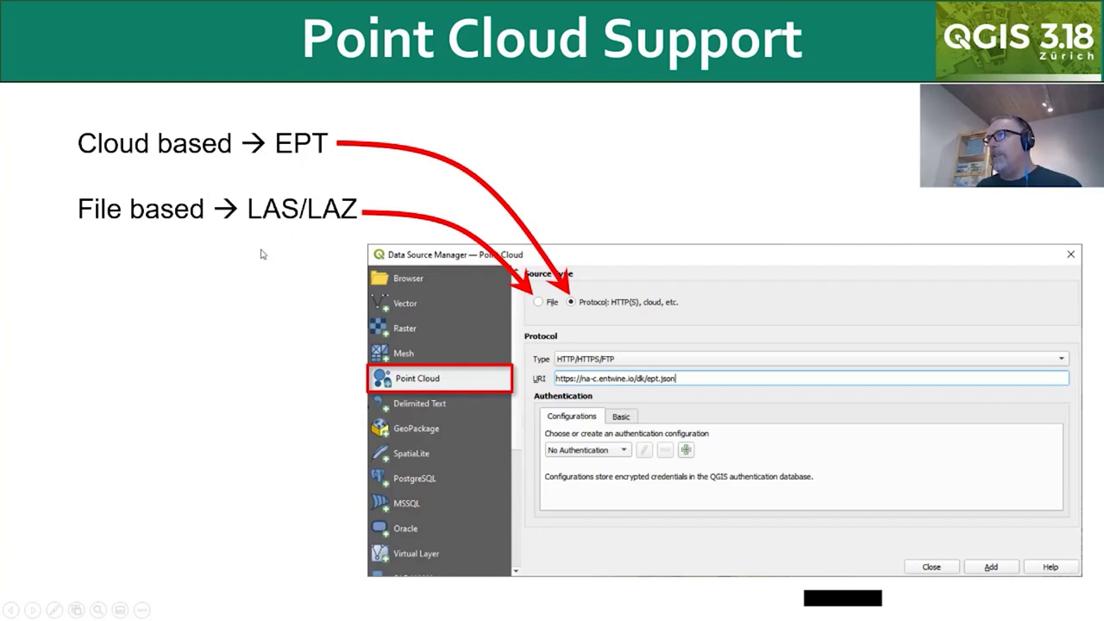
key(Right)
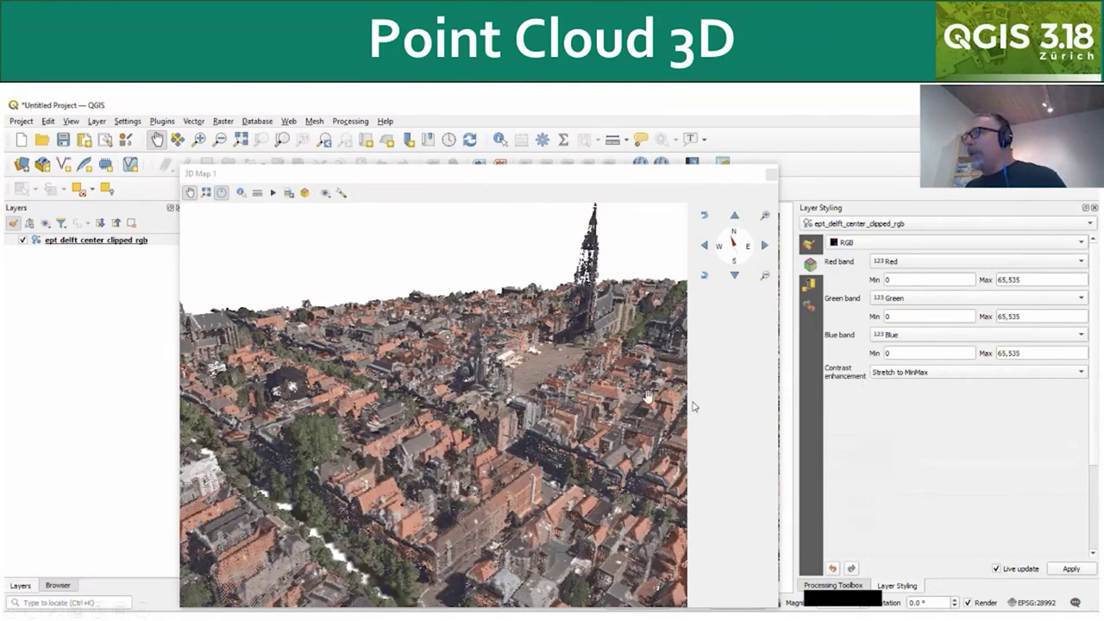
Explore the ept_delft_center_clipped_rgb point cloud in the 3D map view and inspect its 2D and 3D styling settings
click(317, 394)
drag(316, 394, 527, 445)
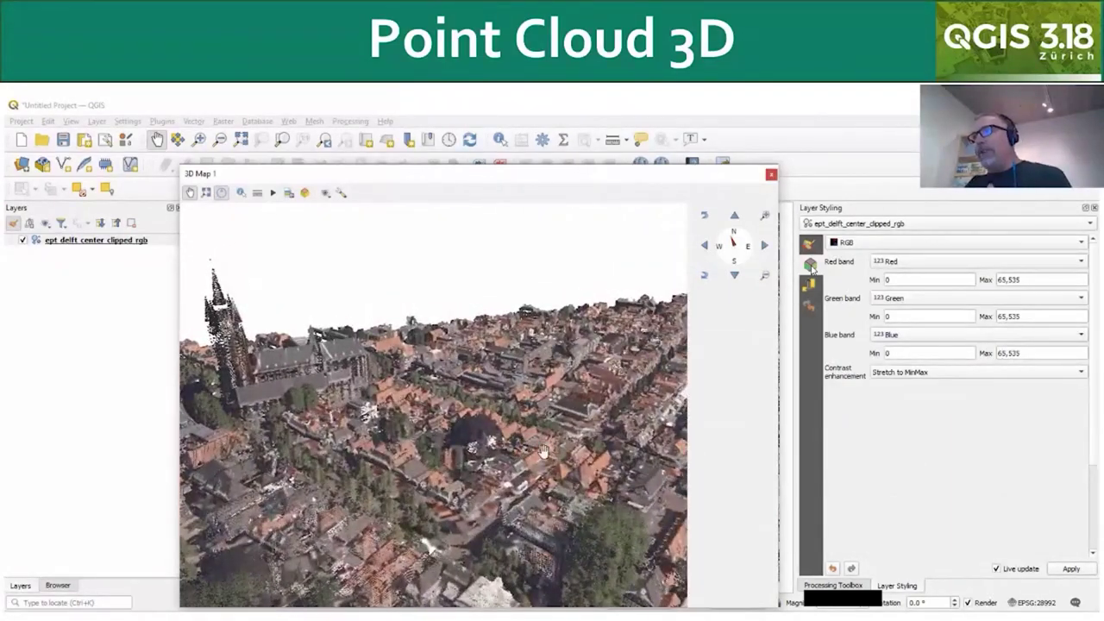
click(811, 266)
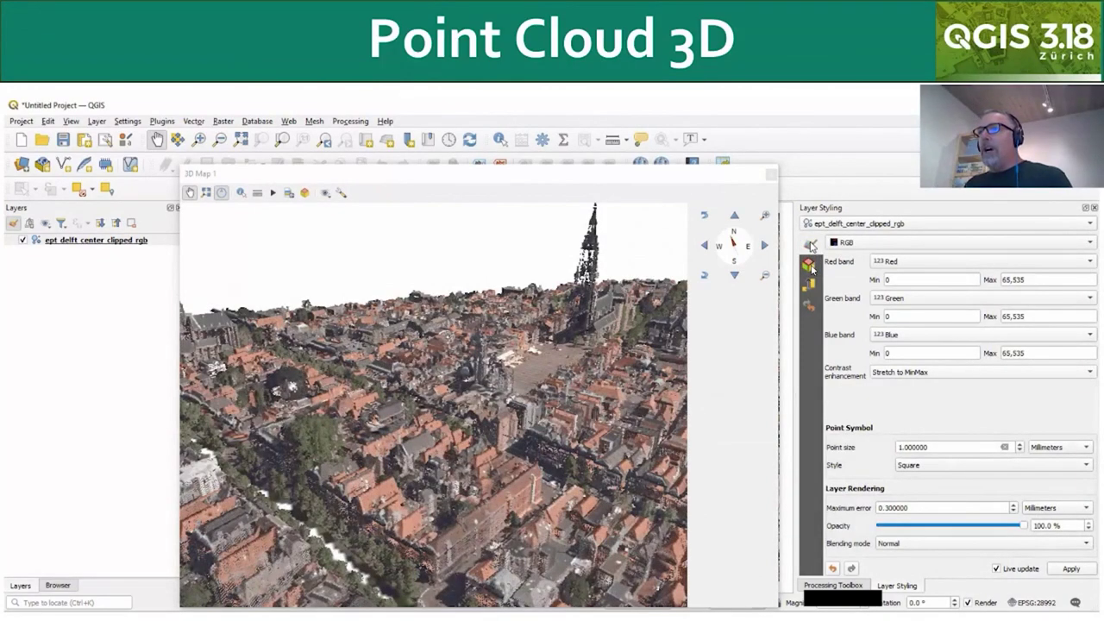
click(810, 268)
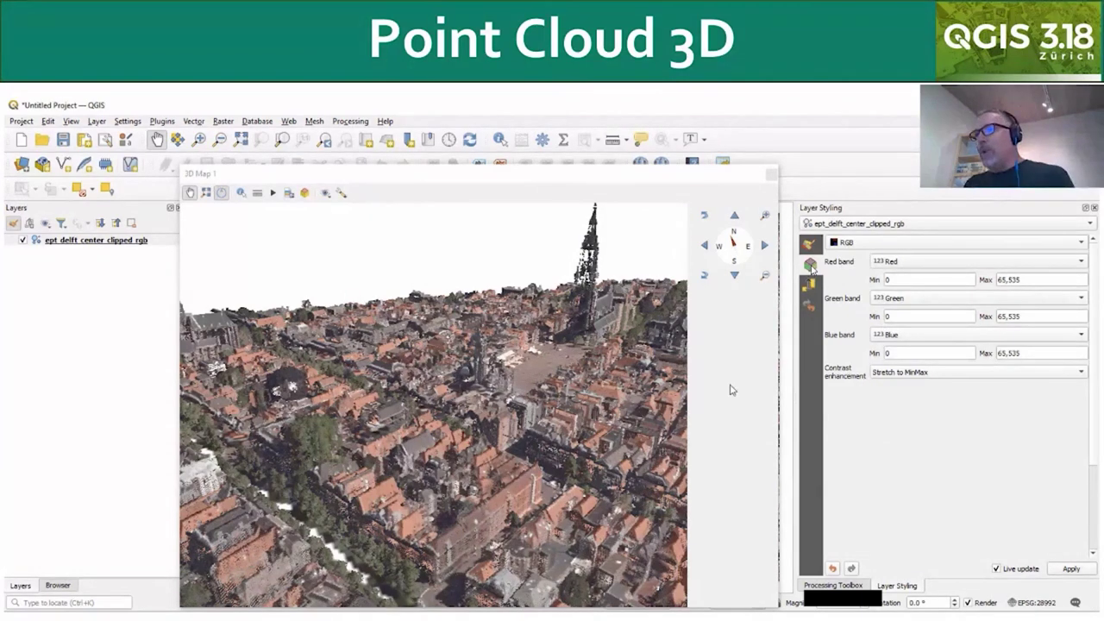
click(316, 394)
drag(317, 393, 524, 444)
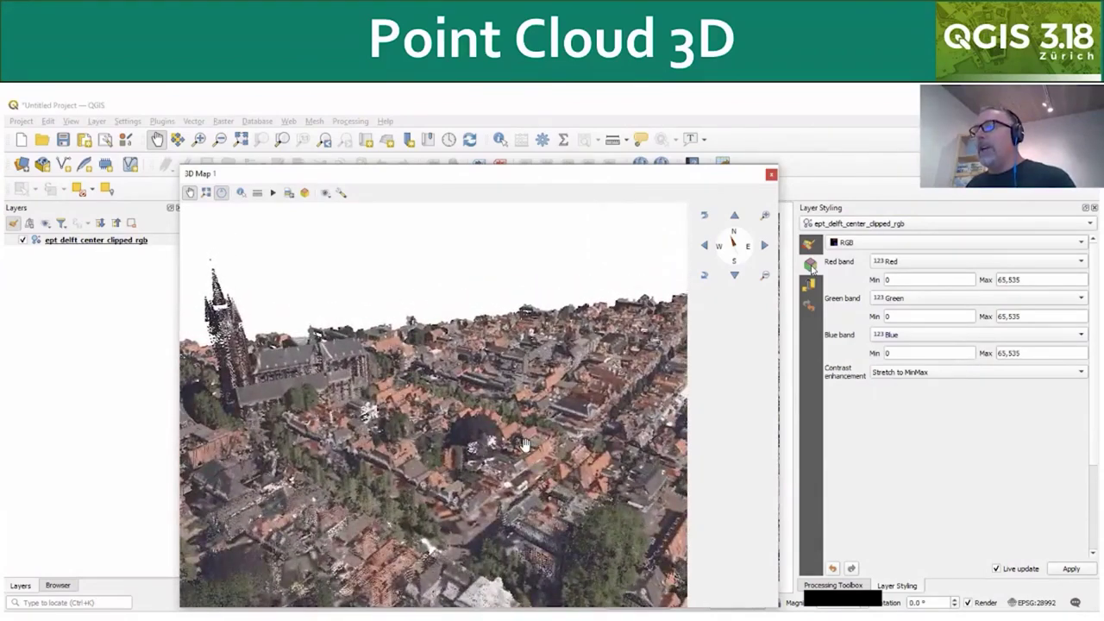
click(920, 414)
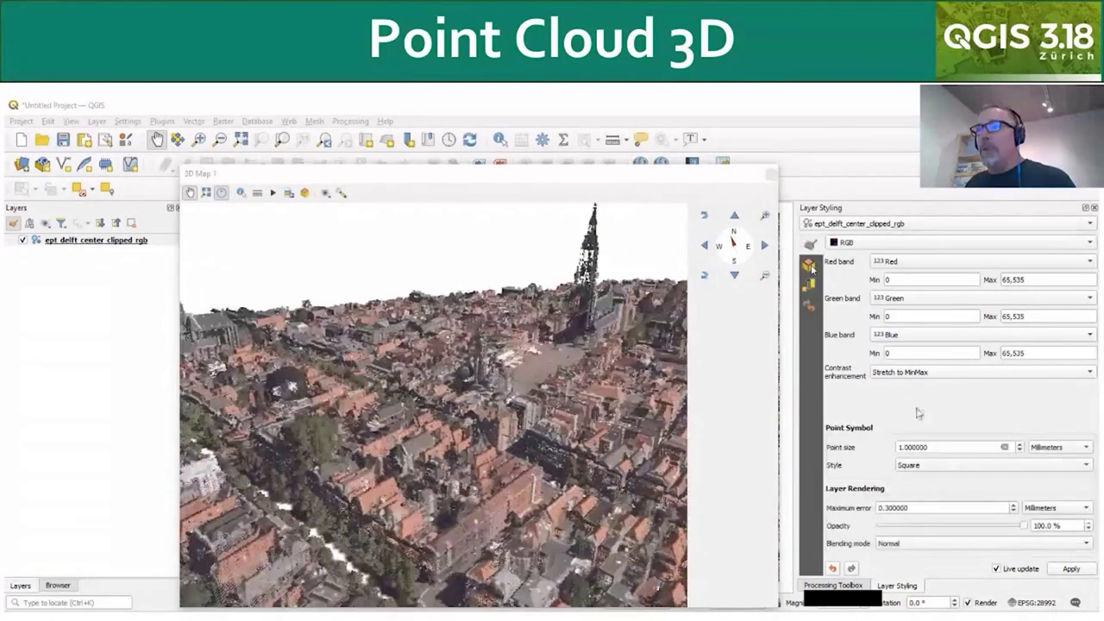
click(811, 246)
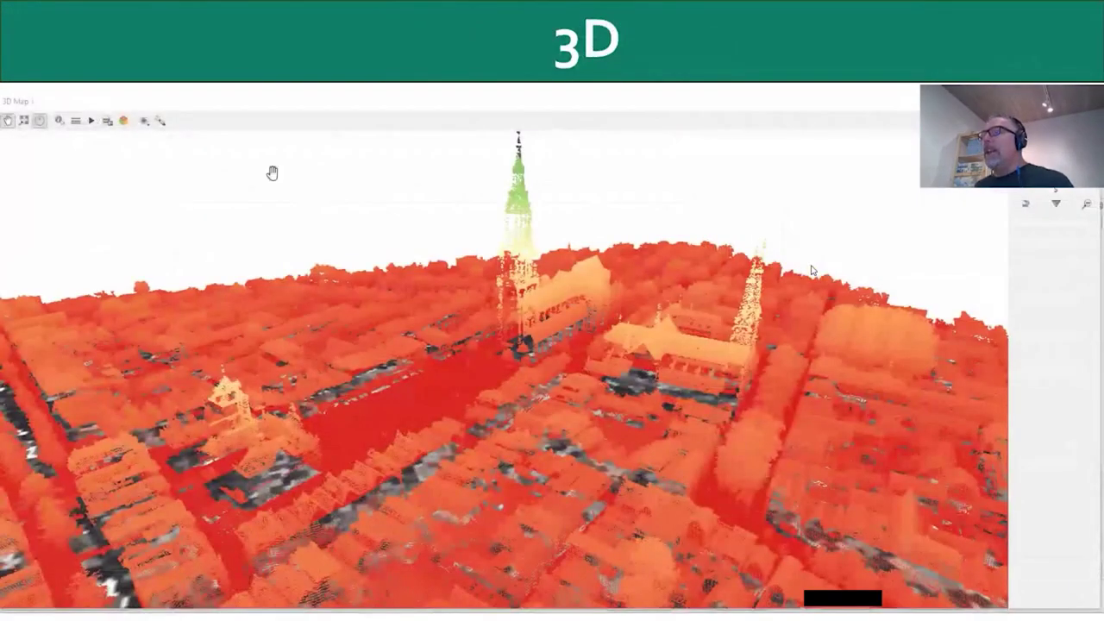
Try shadows on the point cloud in the 3D map, turn them off and enable Eye Dome Lighting instead
click(206, 105)
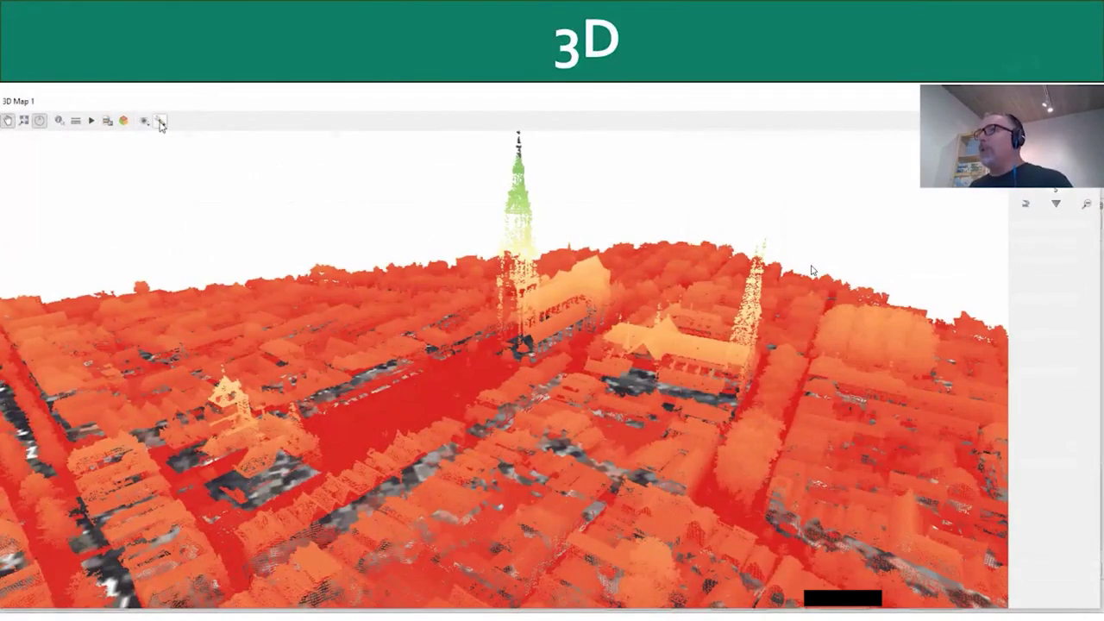
click(161, 124)
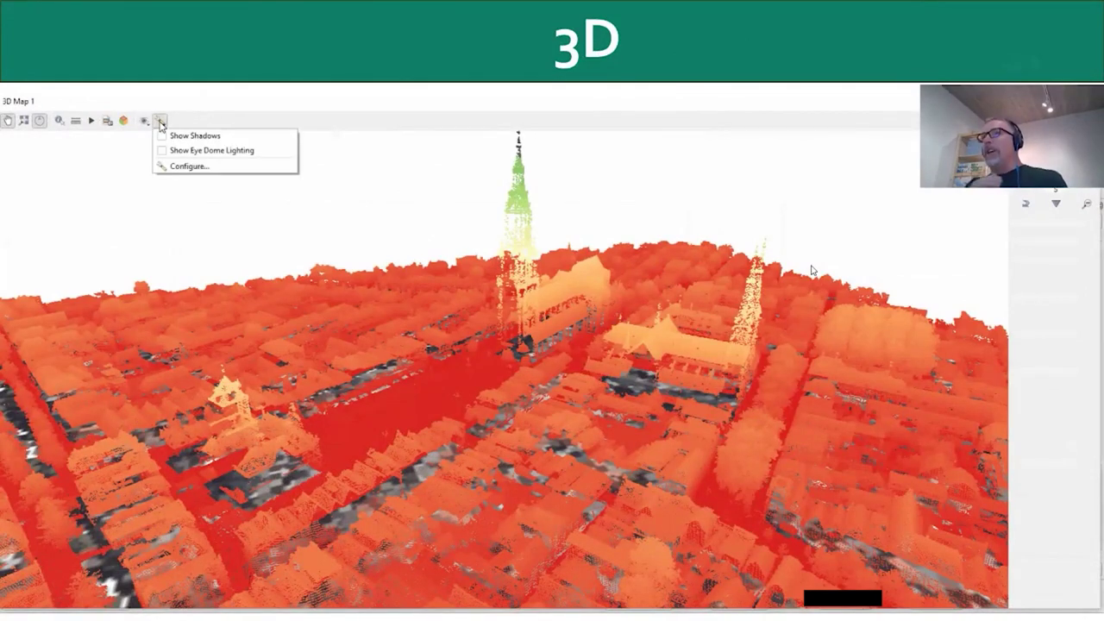
click(164, 137)
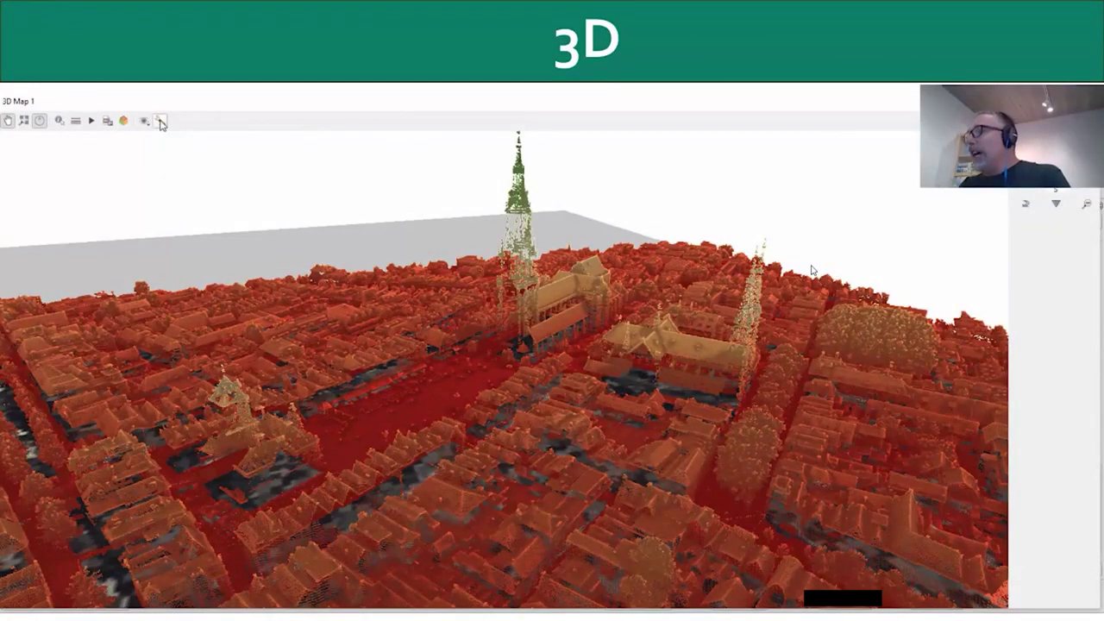
click(161, 122)
click(162, 134)
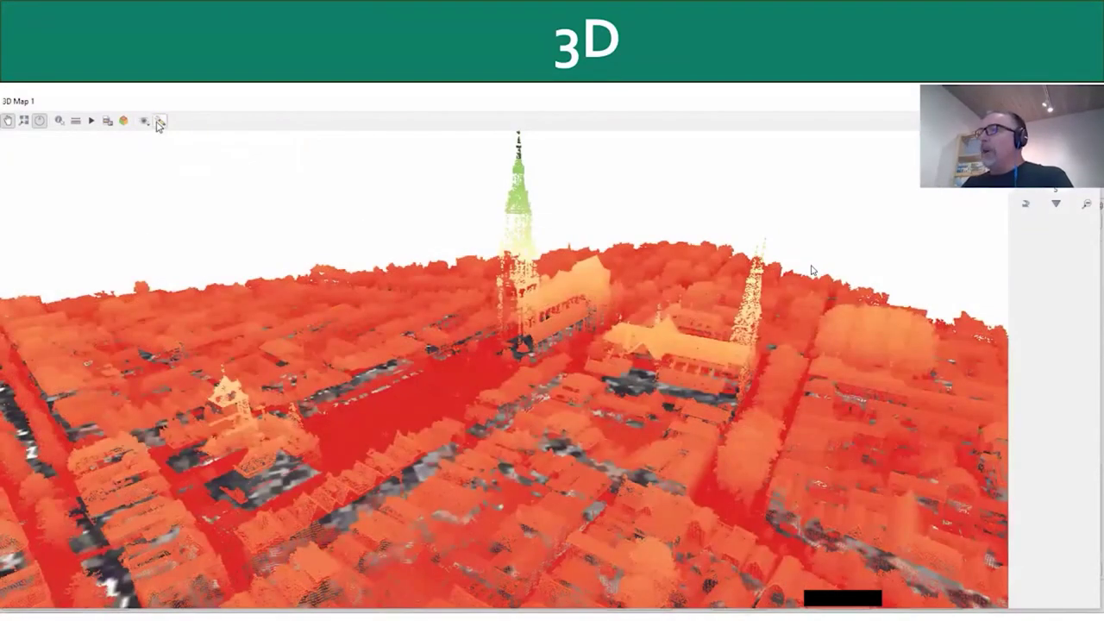
click(161, 123)
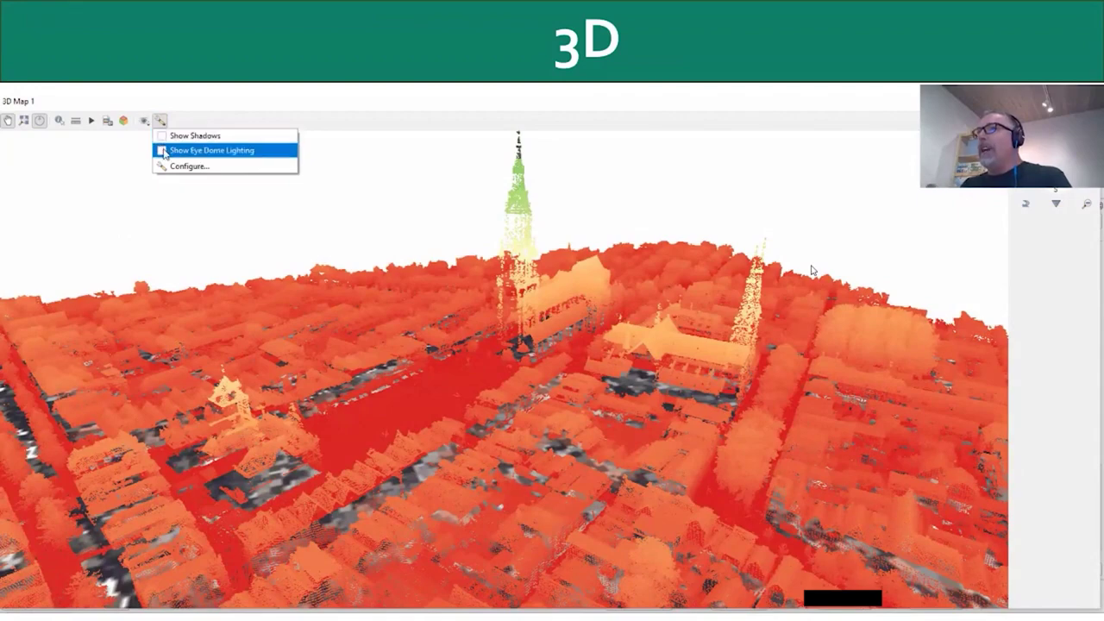
click(164, 152)
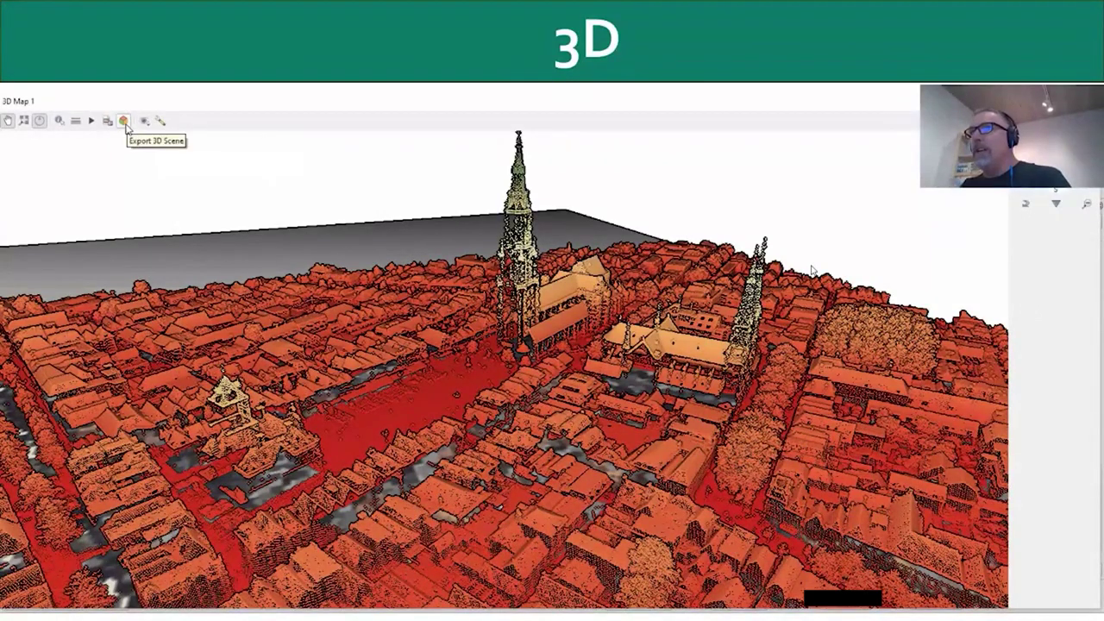
Review the Export 3D Scene options and close the dialog without exporting
click(124, 121)
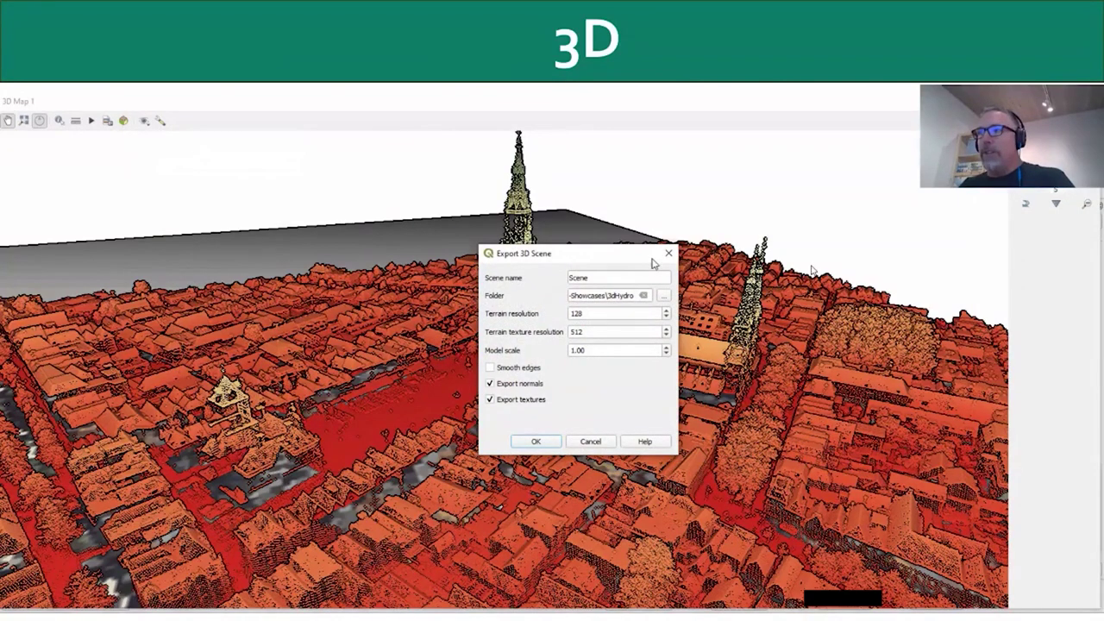
click(668, 253)
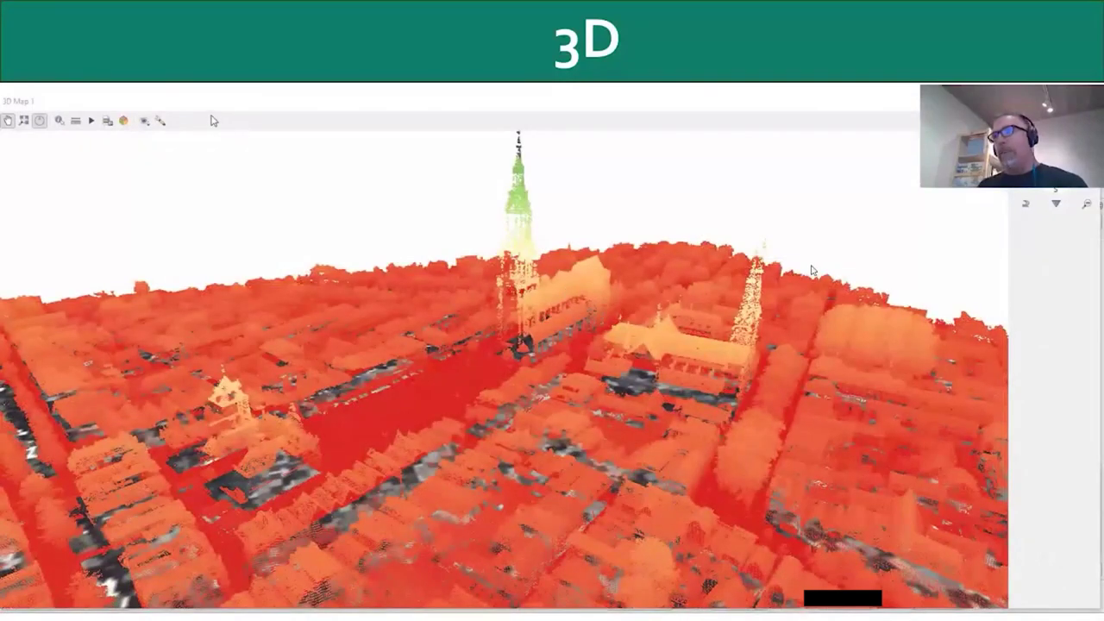
Compare the shadow effect with Eye Dome Lighting in the 3D map, leaving only Eye Dome Lighting enabled
click(160, 124)
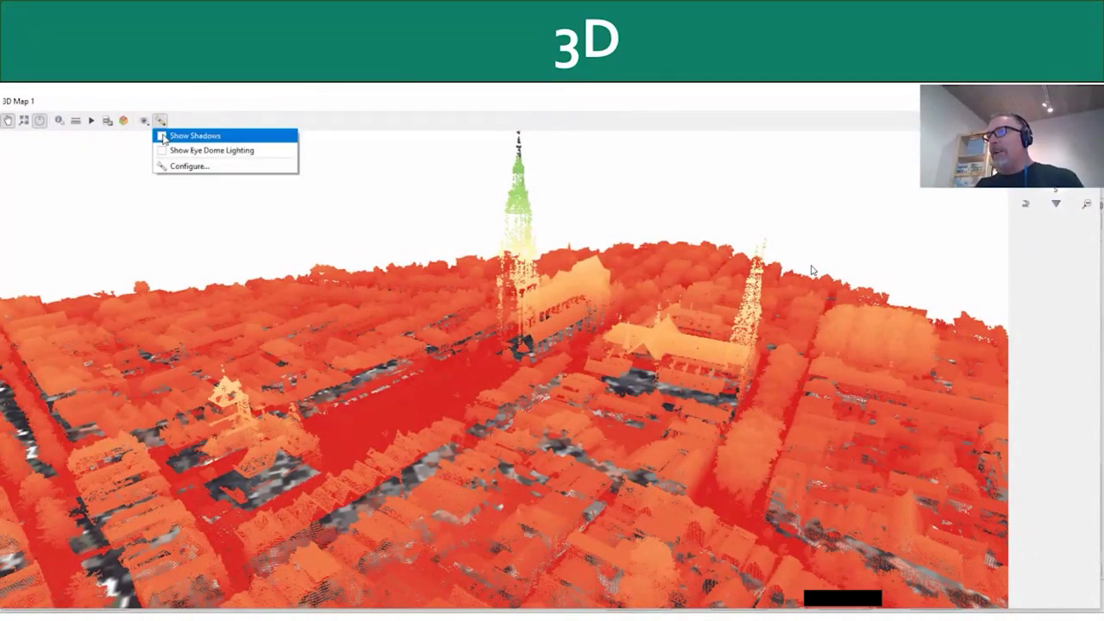
click(161, 134)
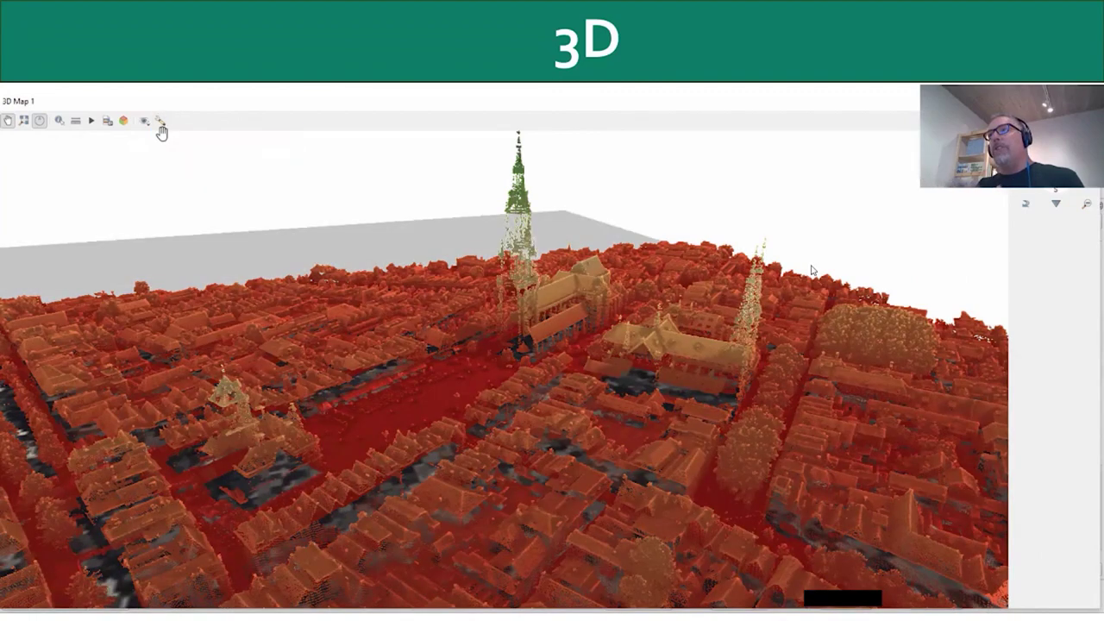
click(160, 126)
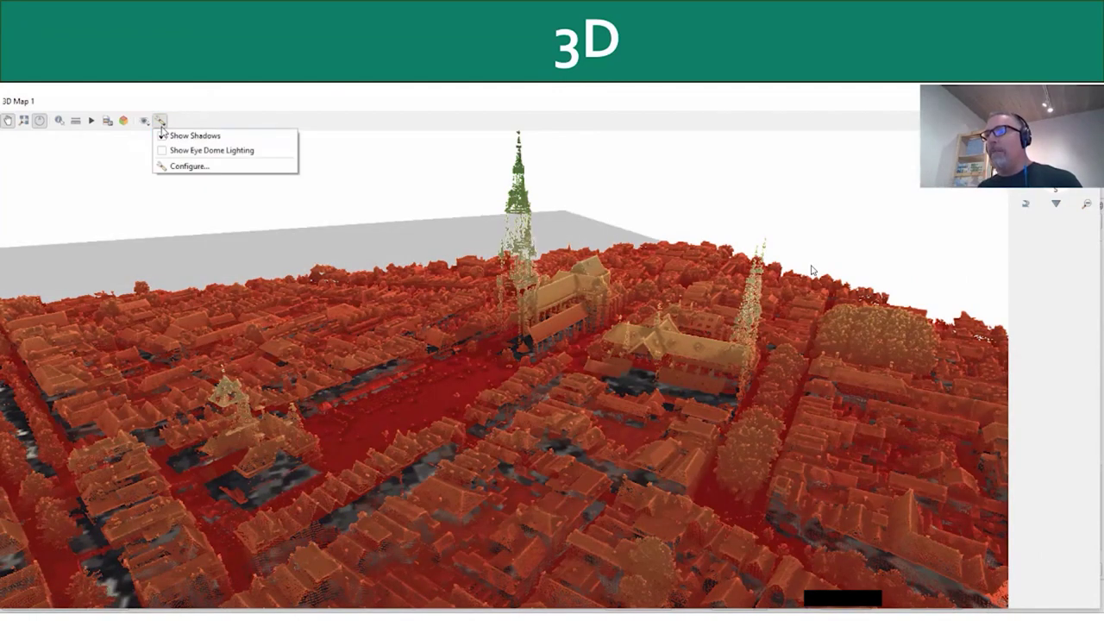
click(161, 136)
click(160, 123)
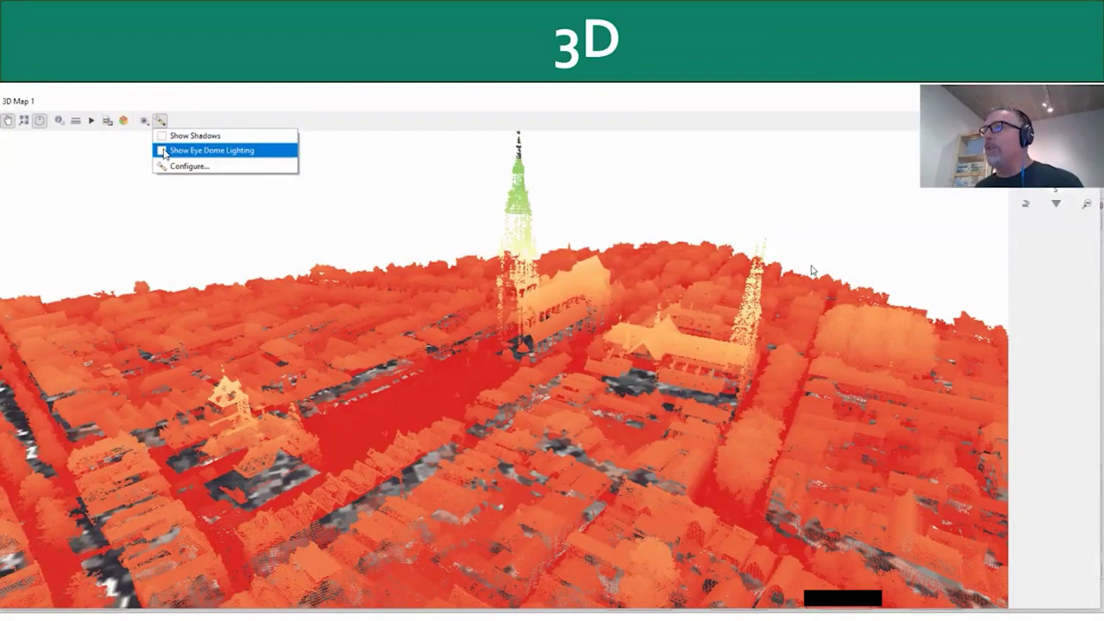
click(164, 151)
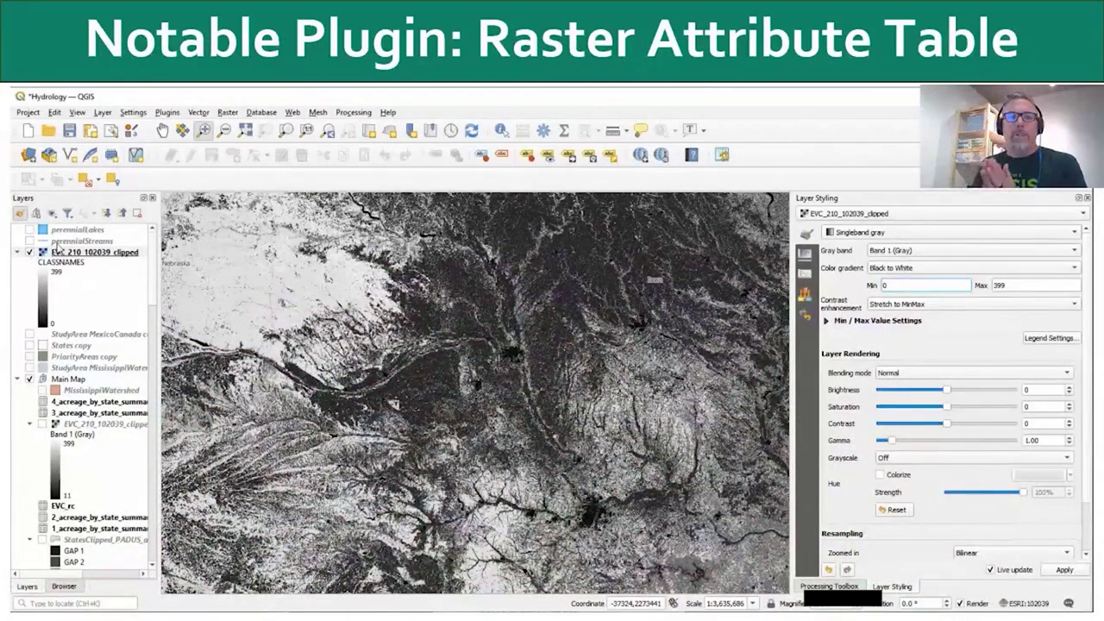
Open the raster attribute table of the EVC_210_102039_clipped layer and look through its class rows
right_click(55, 252)
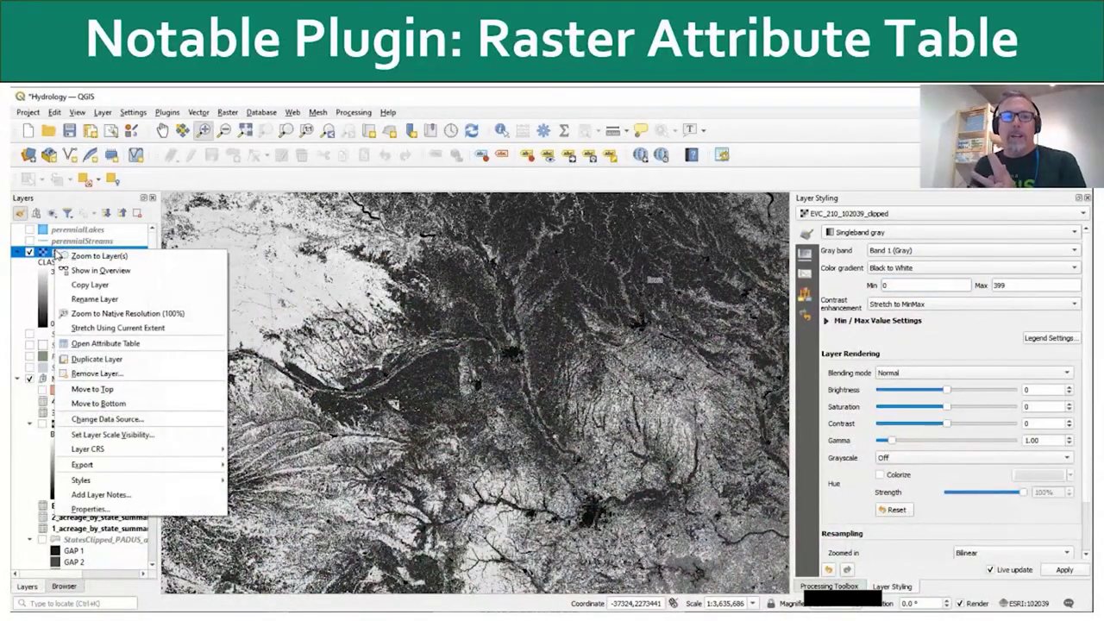
click(102, 343)
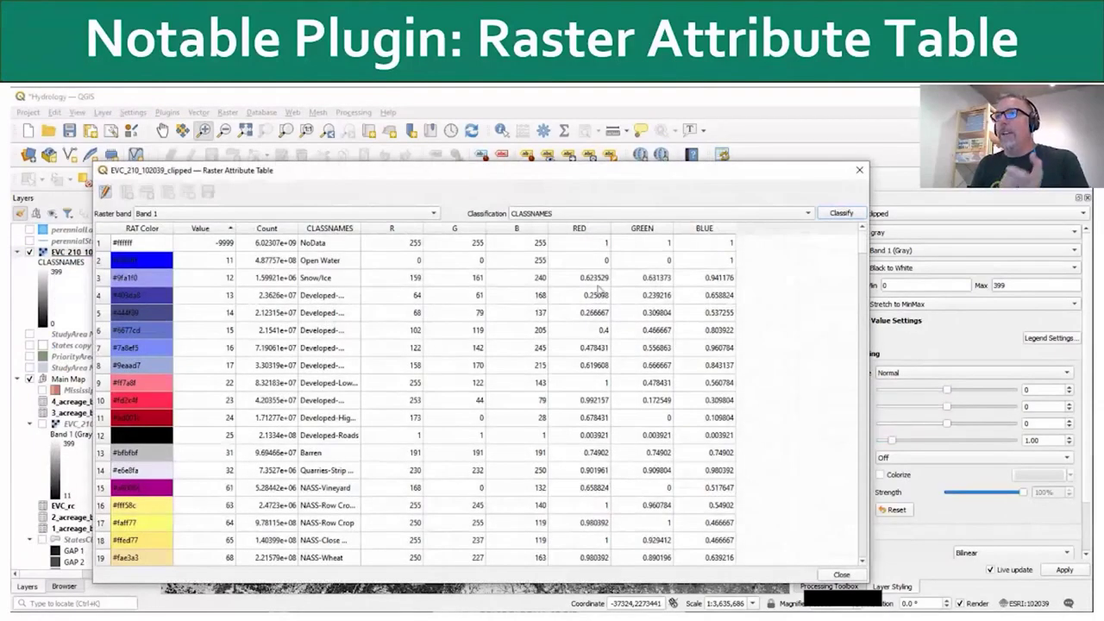
drag(861, 238, 847, 216)
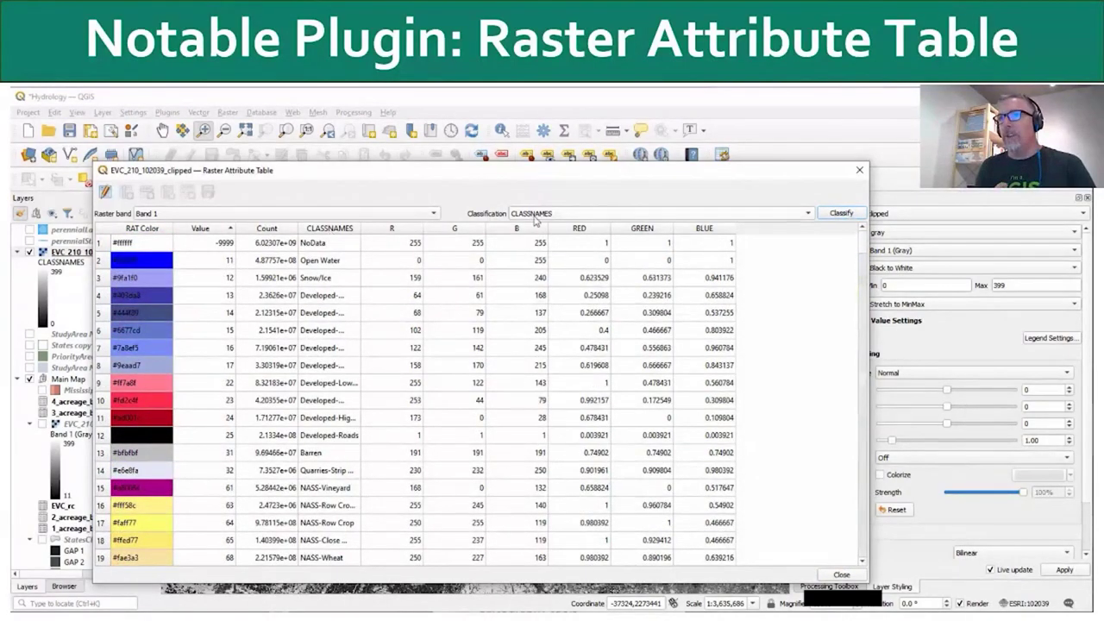
Classify the EVC_210_102039_clipped raster by CLASSNAMES, overwriting the existing classification, and close the table to view the map and legend
click(841, 214)
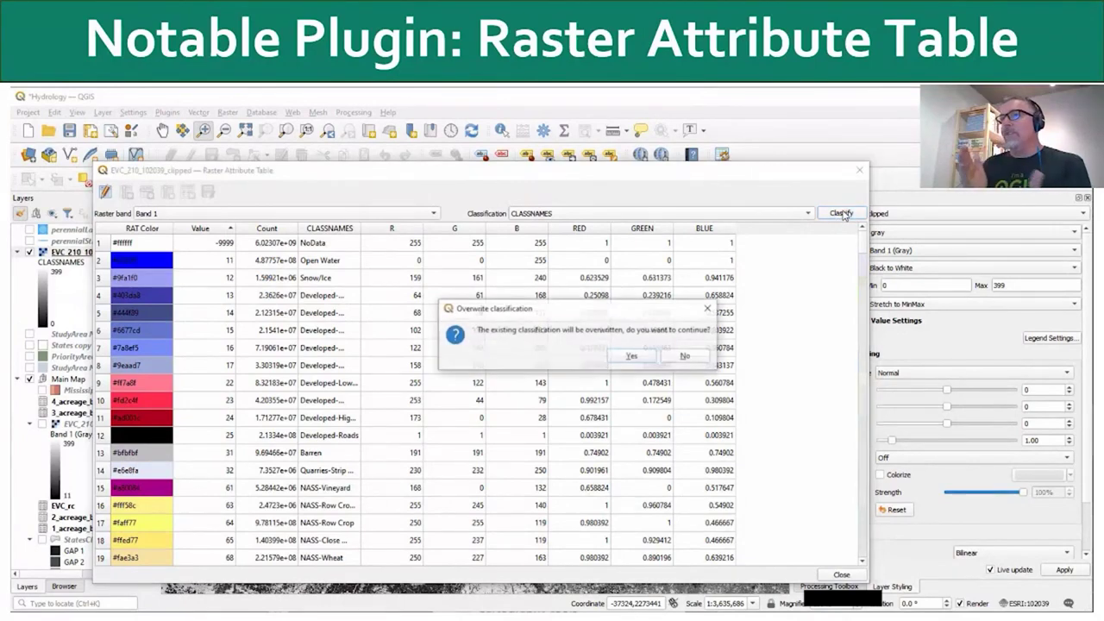
click(632, 357)
drag(727, 172, 656, 168)
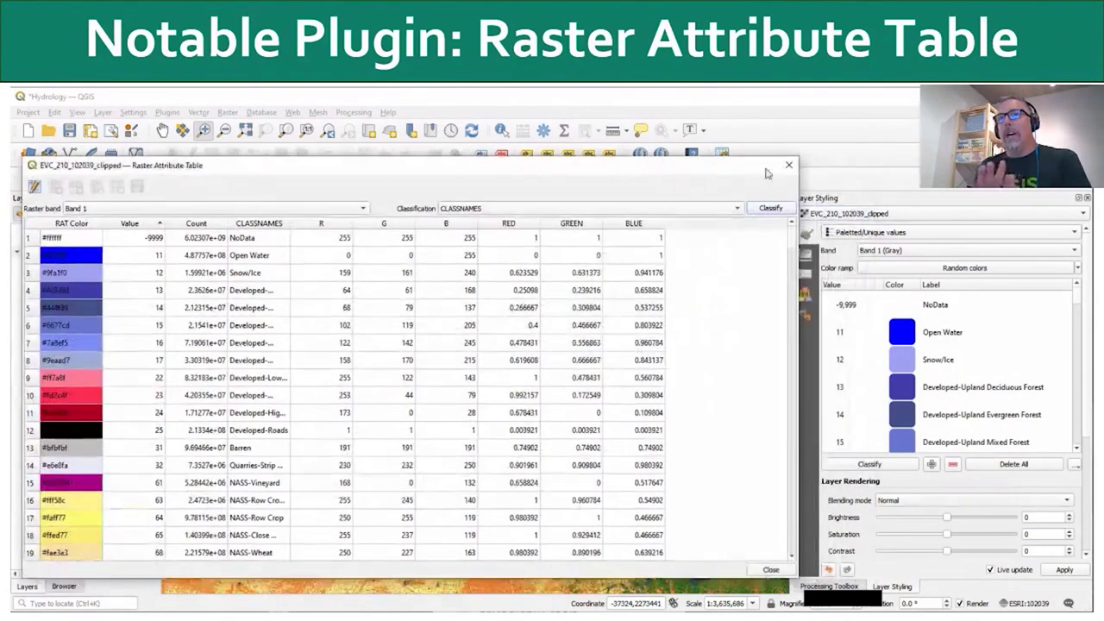
click(788, 165)
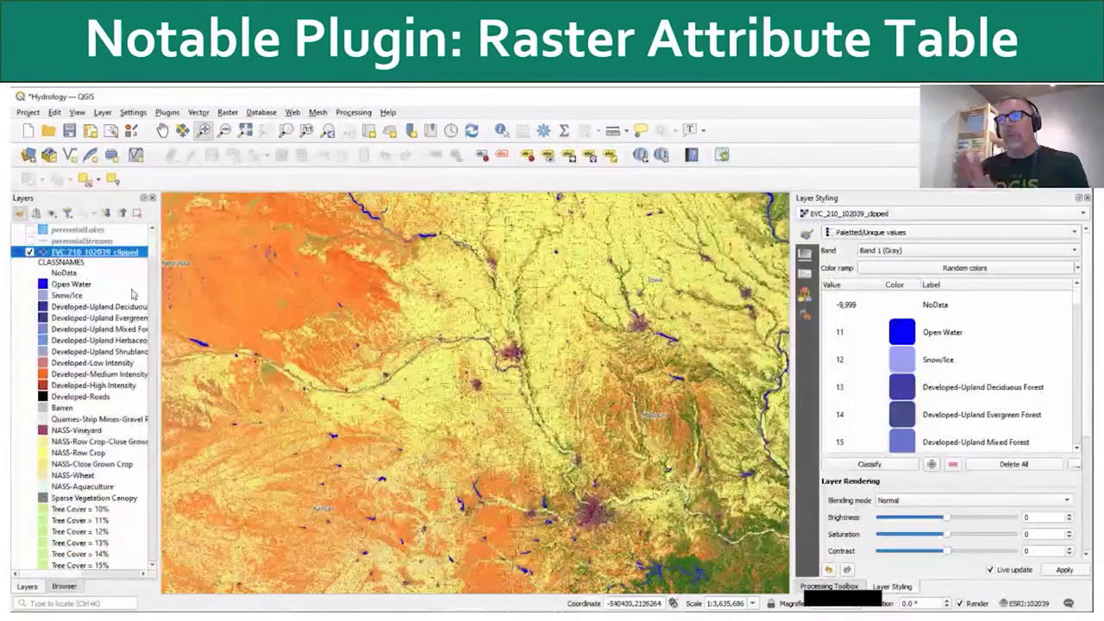
mouse_move(153, 245)
mouse_down()
mouse_move(147, 311)
mouse_move(153, 239)
mouse_up()
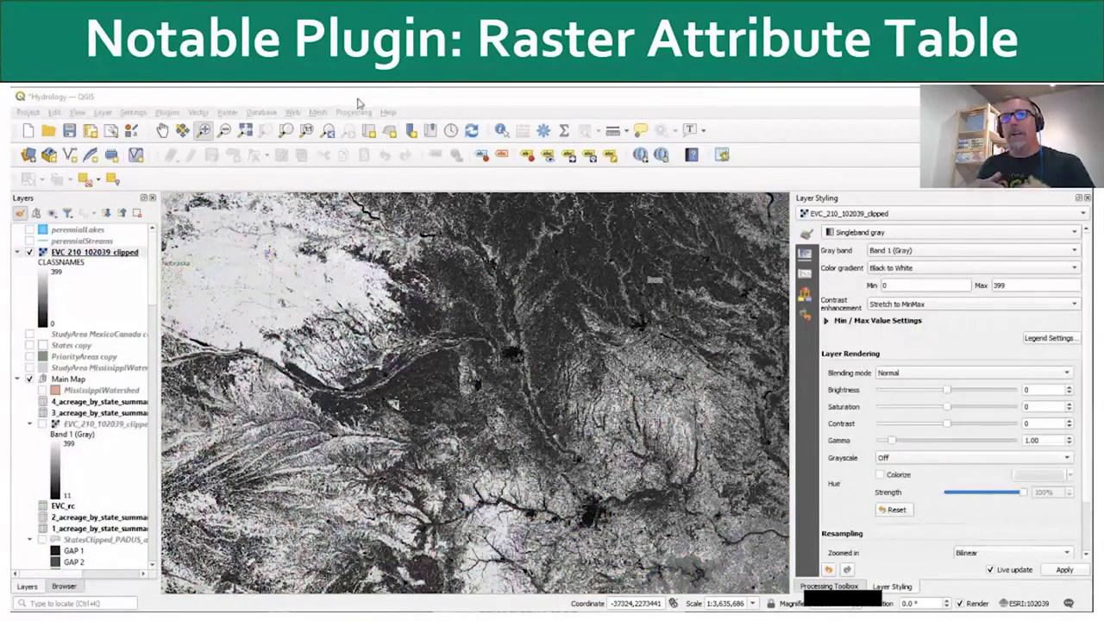
Reopen the EVC_210_102039_clipped raster attribute table and examine its values, class names and colors down to the Herb Cover rows
right_click(57, 252)
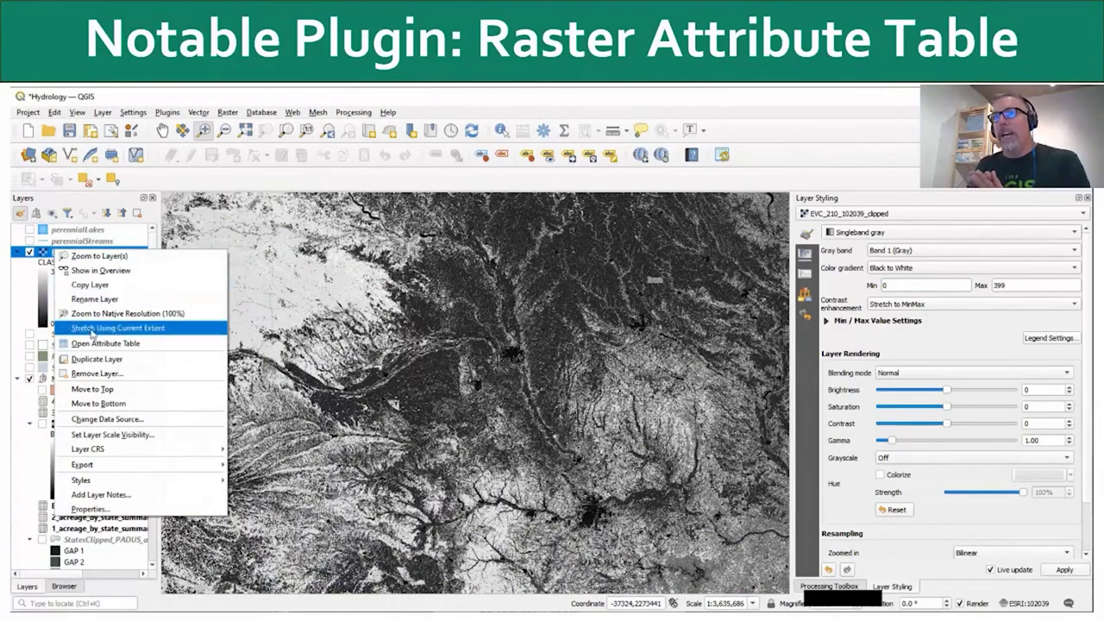
click(95, 345)
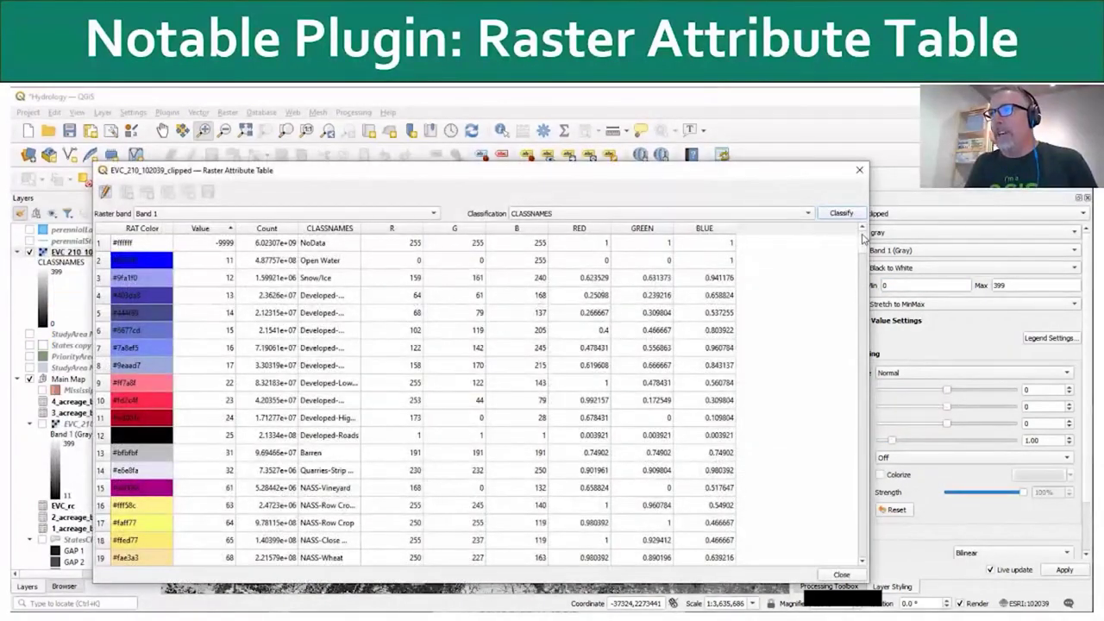
scroll(851, 278, down, 11)
scroll(852, 279, down, 20)
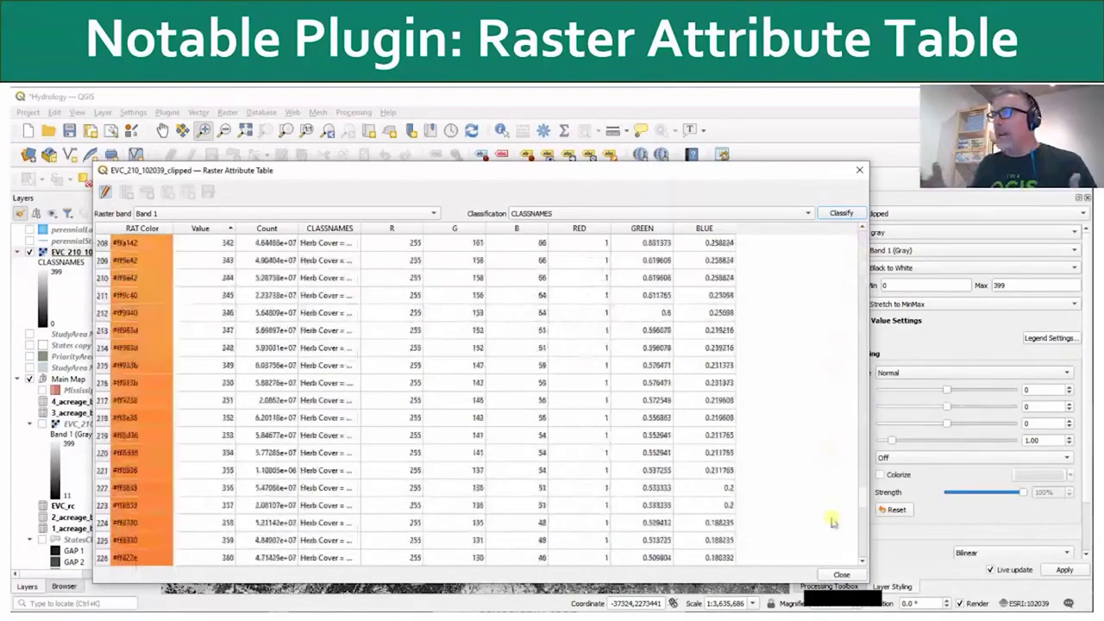
drag(854, 528, 852, 233)
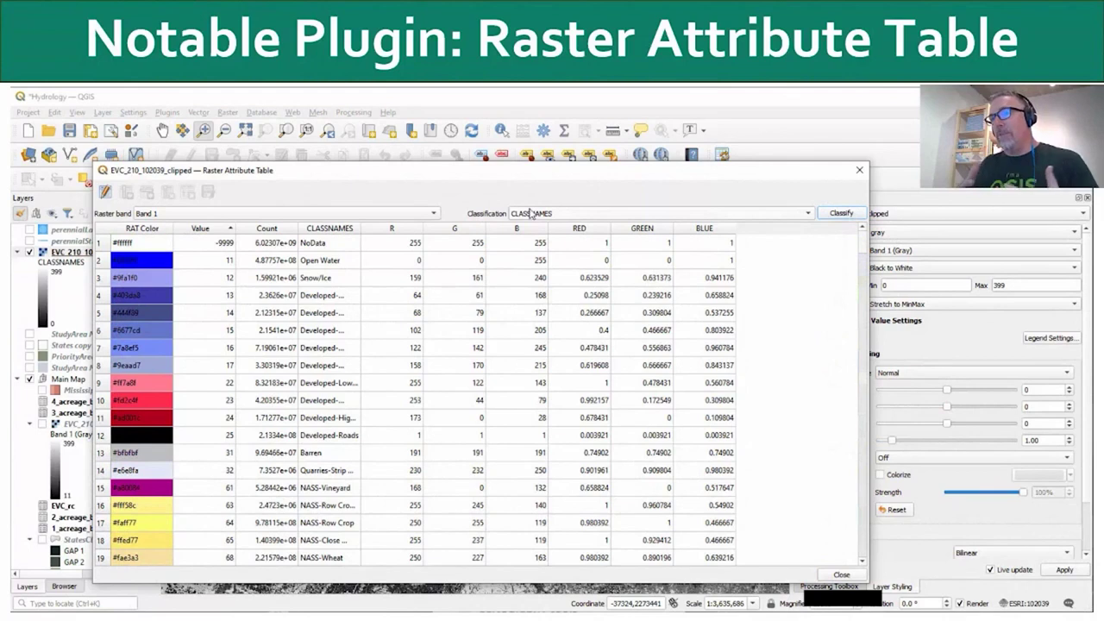
Apply the CLASSNAMES classification to the raster, accept overwriting the existing one, and close the table to check the new legend
click(842, 213)
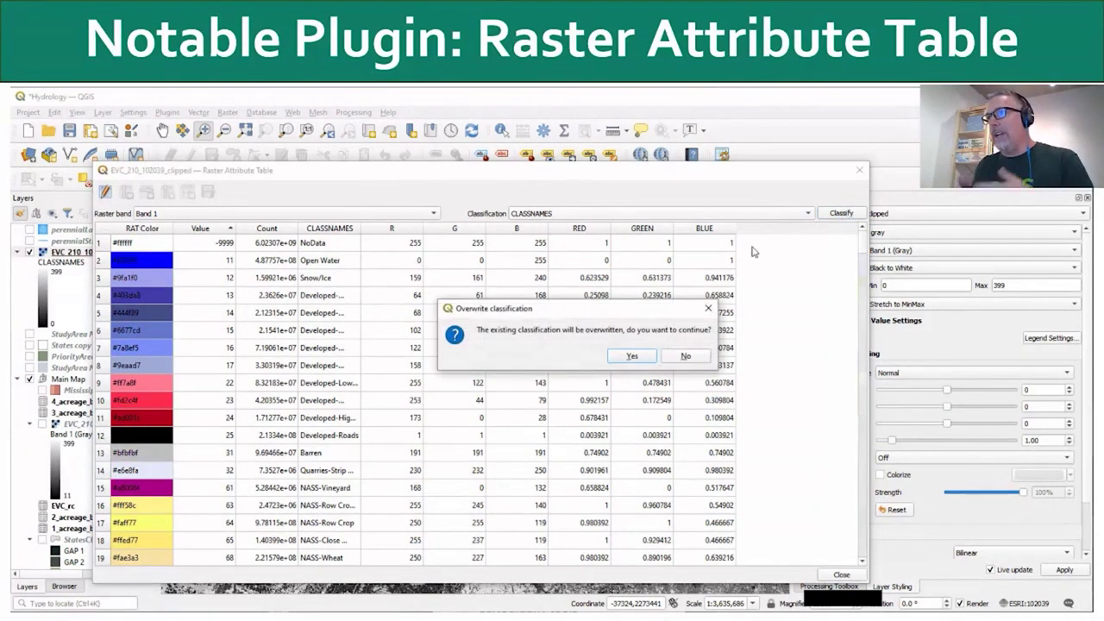
click(632, 356)
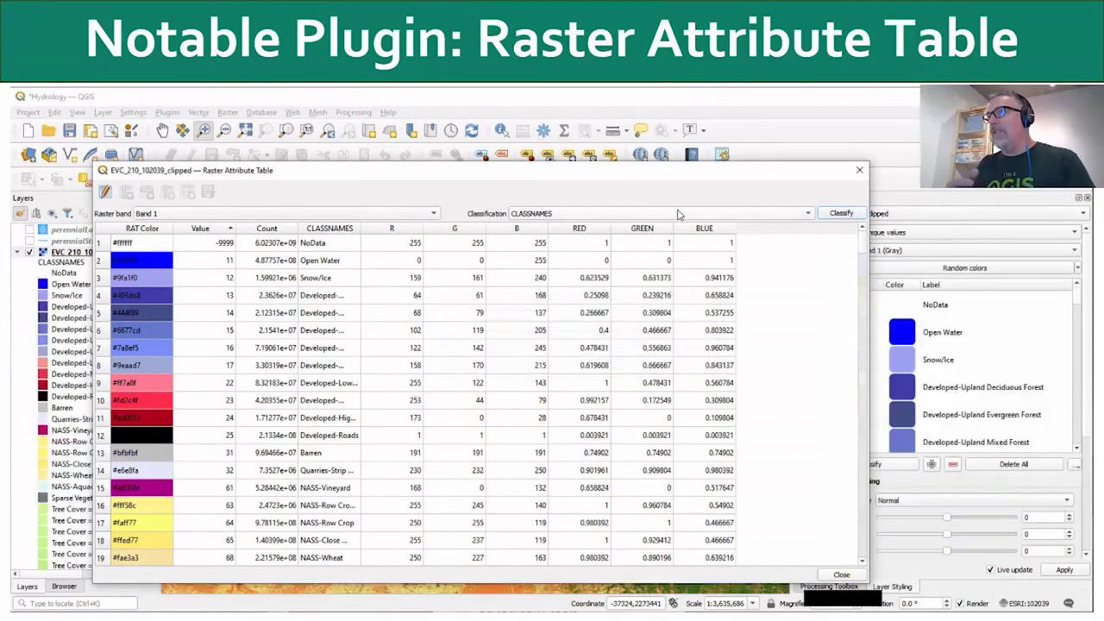
drag(727, 171, 692, 176)
click(788, 164)
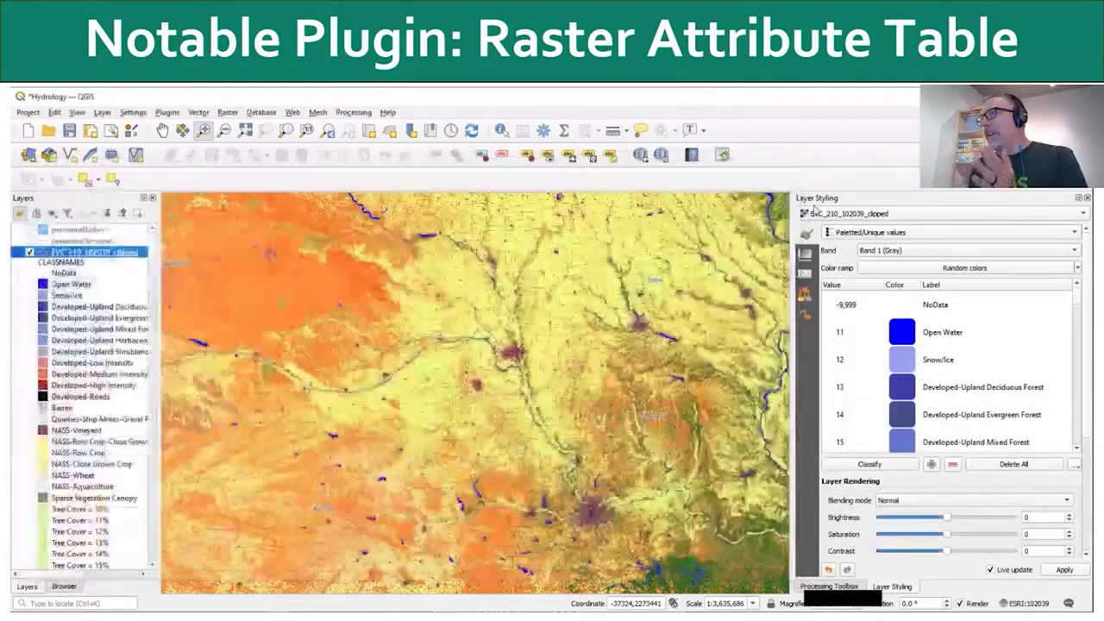
mouse_move(153, 244)
mouse_down()
mouse_move(152, 320)
mouse_move(153, 243)
mouse_up()
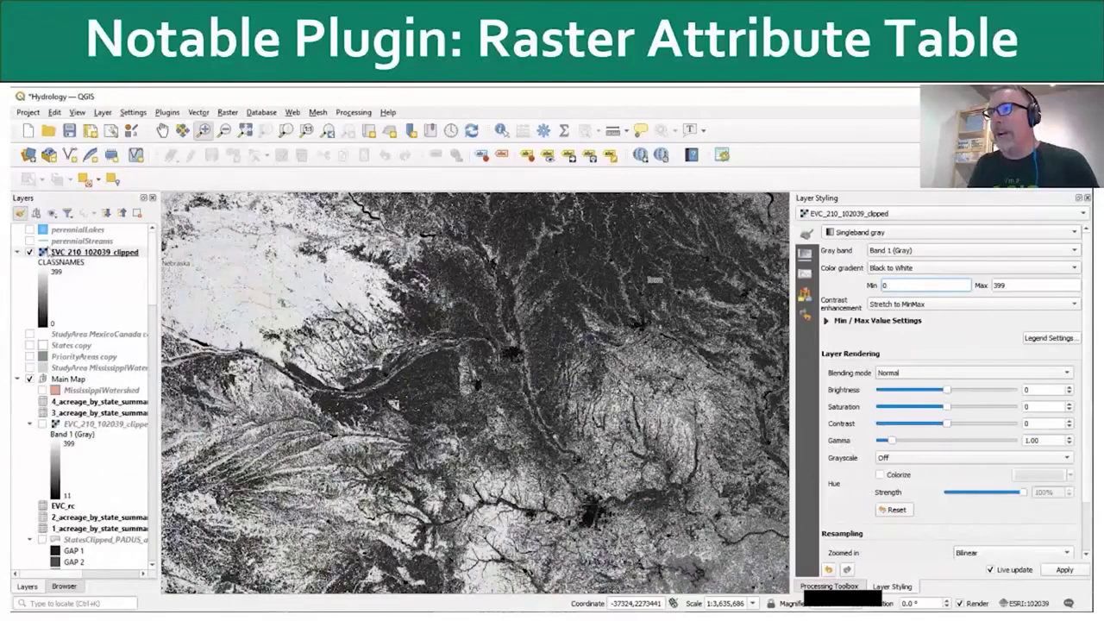
Open the raster attribute table for EVC_210_102039_clipped again and browse its rows with CLASSNAMES as the classification
right_click(55, 252)
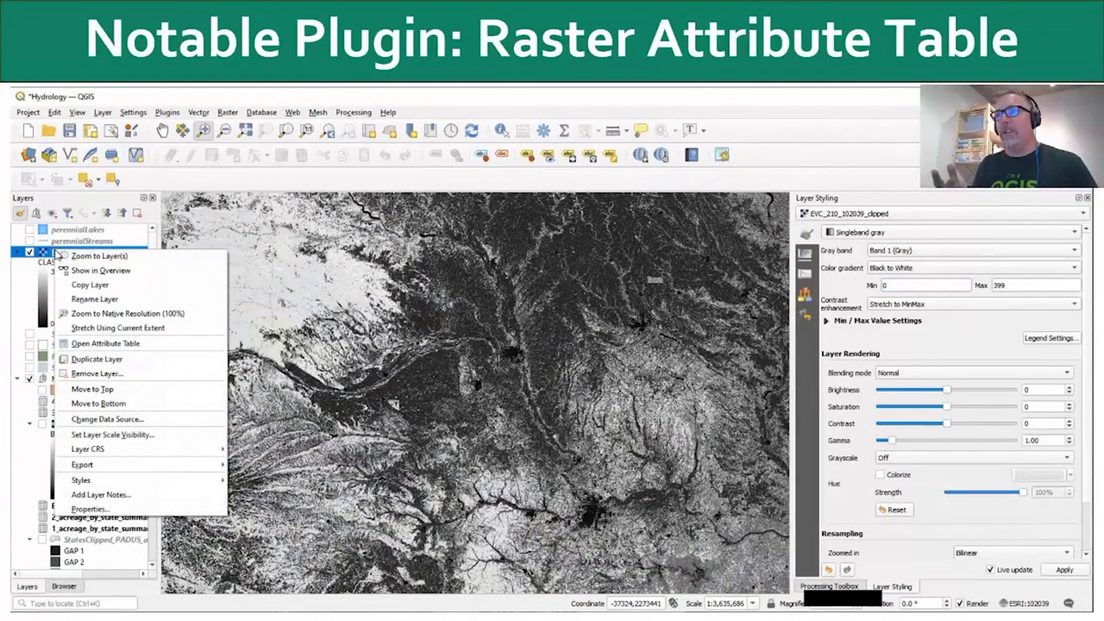
click(95, 345)
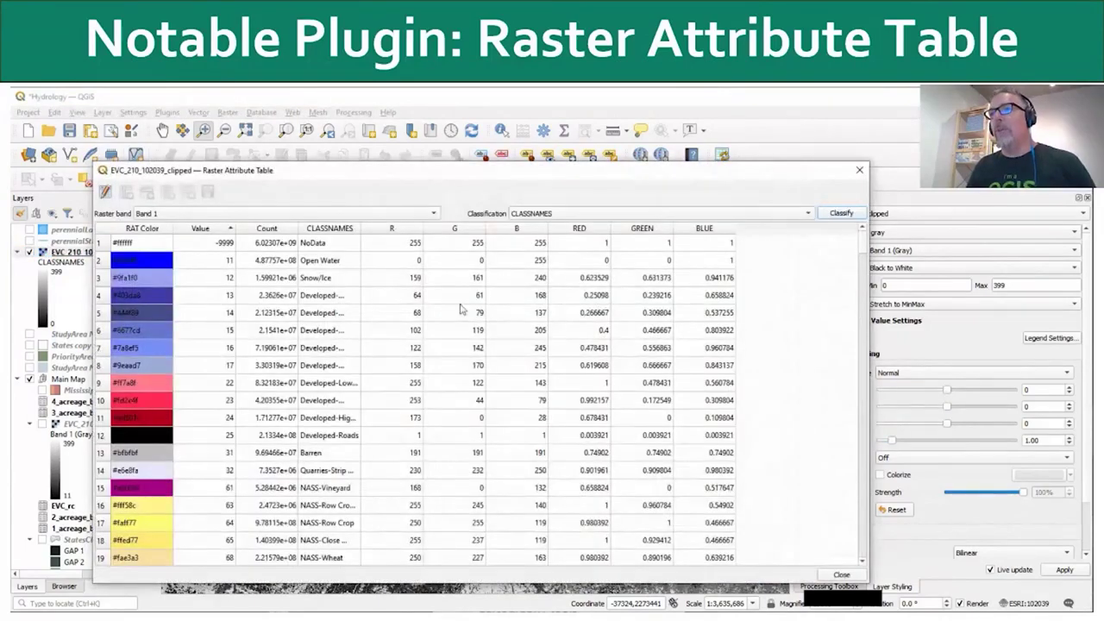
drag(863, 242, 847, 217)
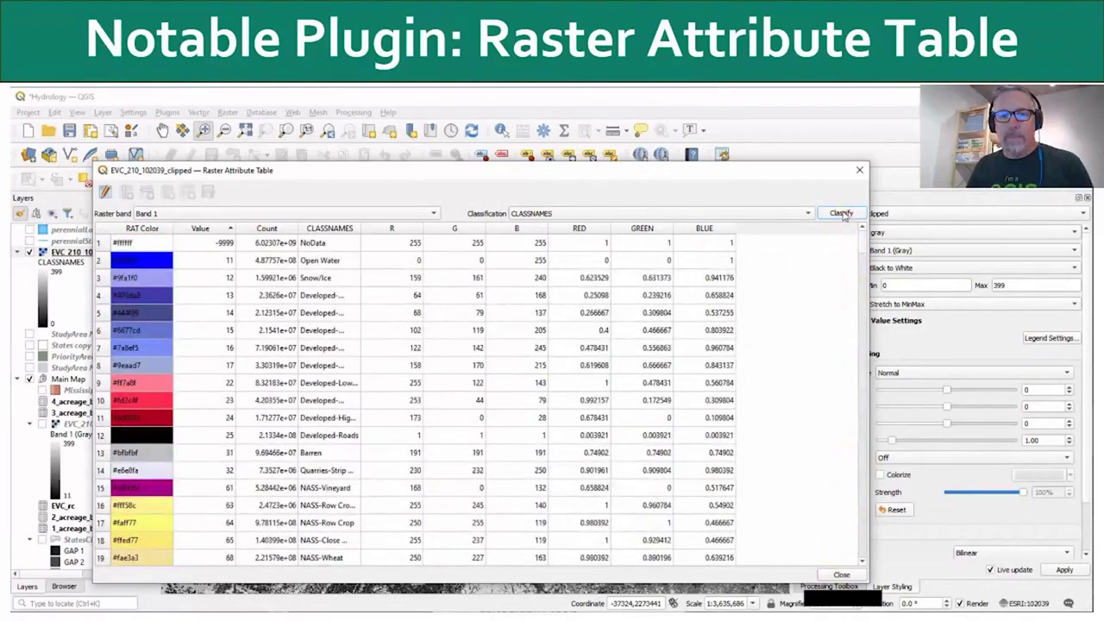